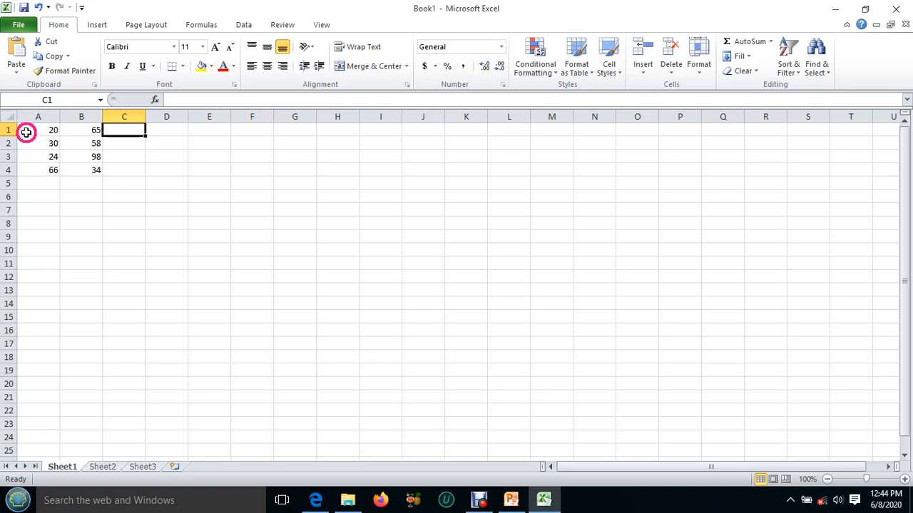
Examine the cell references of the values in A1 and B4.
click(47, 131)
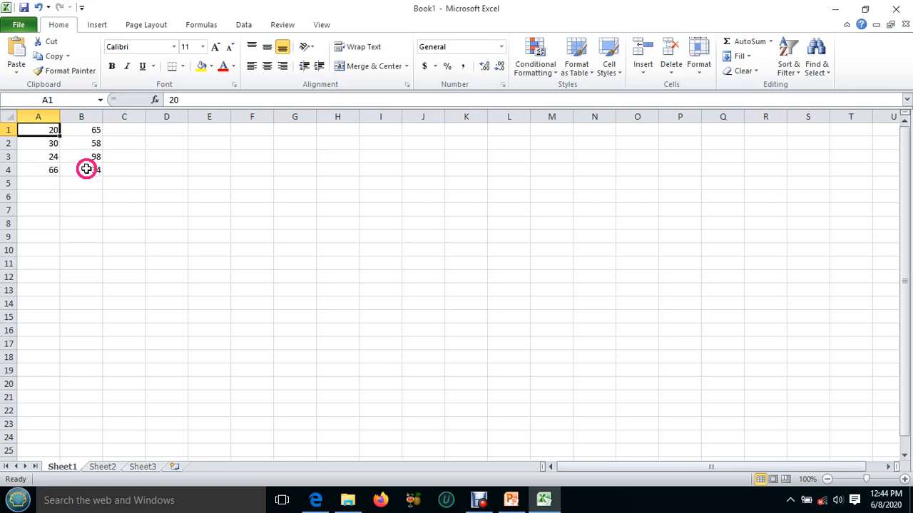
click(87, 169)
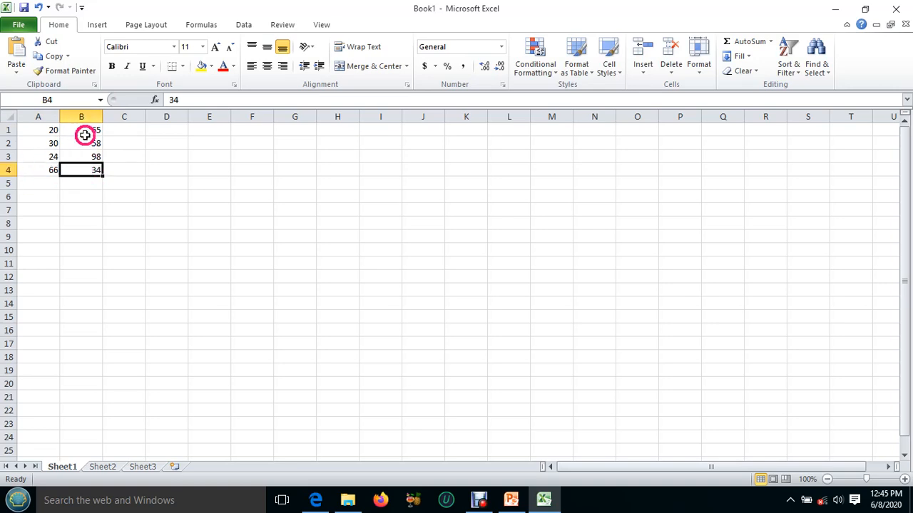
click(97, 170)
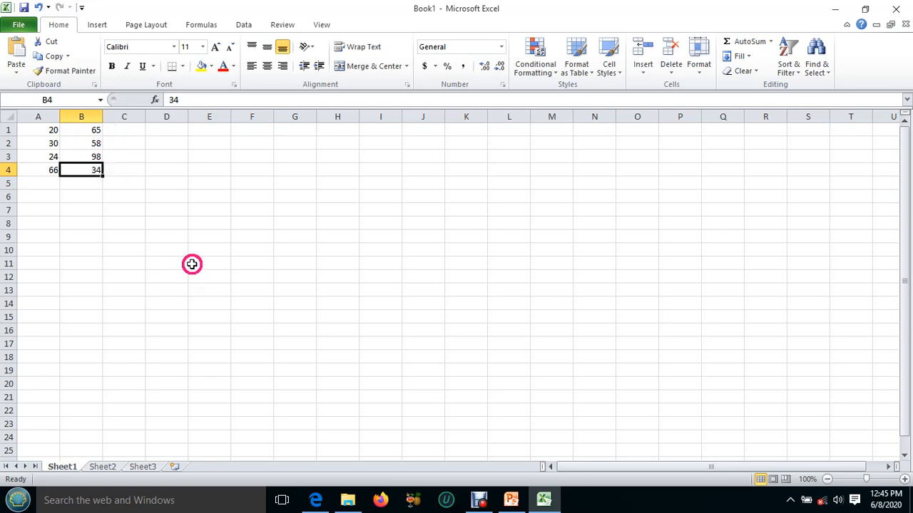
Switch to the PowerPoint lesson, reveal the relative reference definition to read it, and return to the Excel workbook.
click(543, 502)
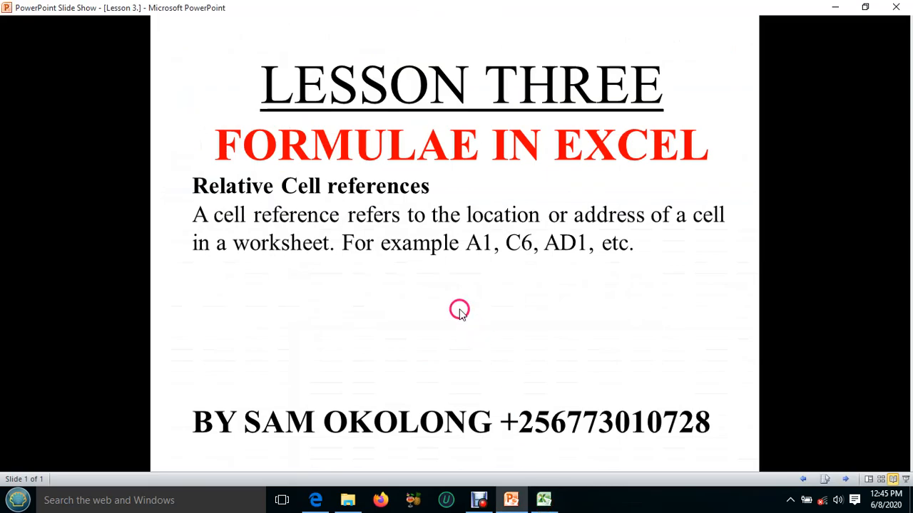
click(454, 298)
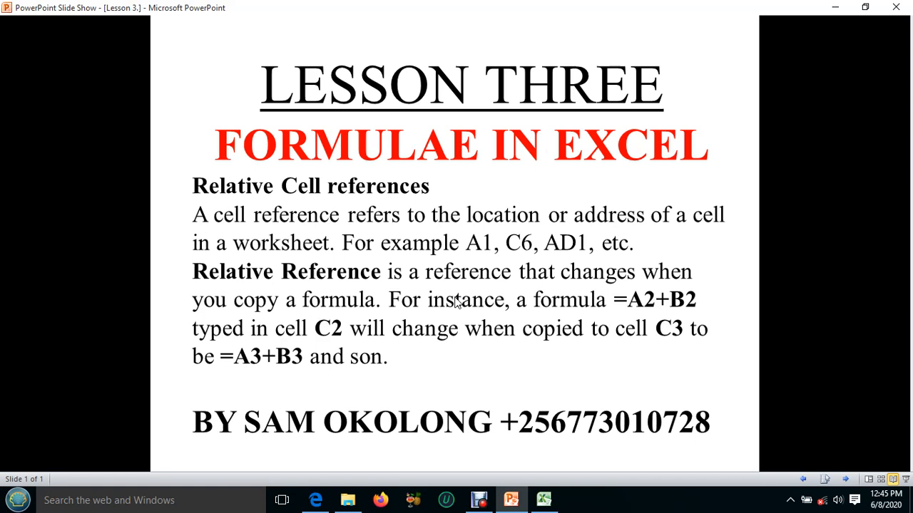
click(543, 500)
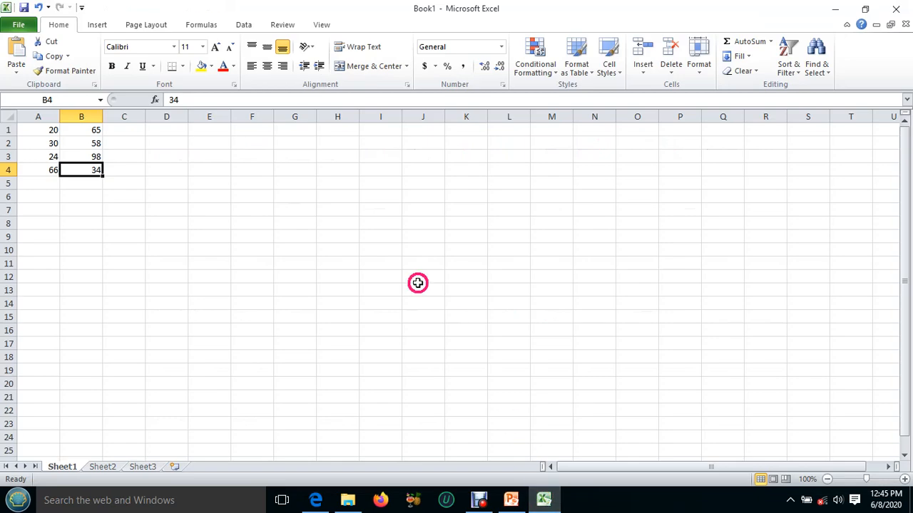
Build the formula =A1+B1 in cell C1 to add the first row's two values.
click(124, 128)
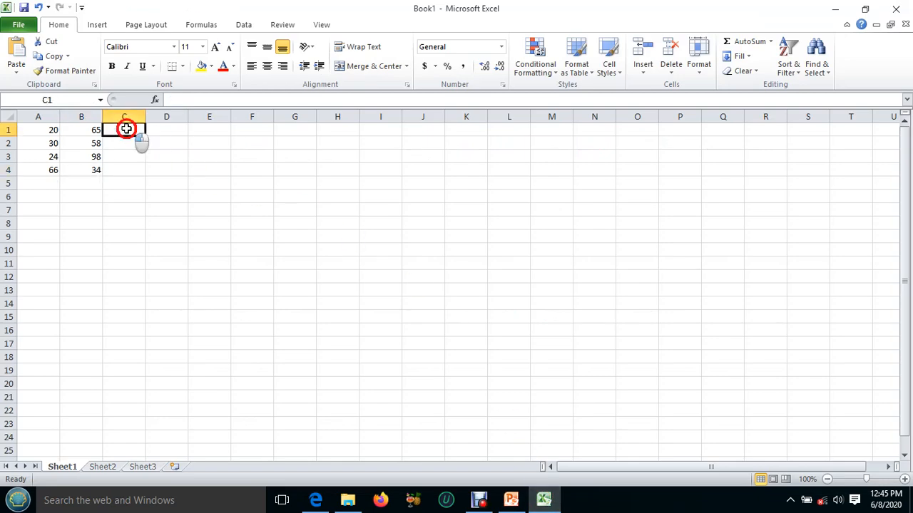
click(126, 128)
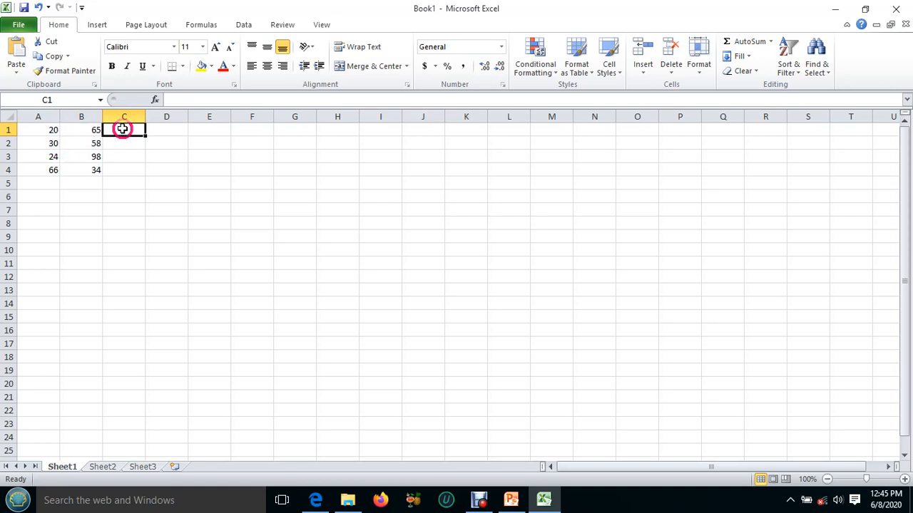
text(=)
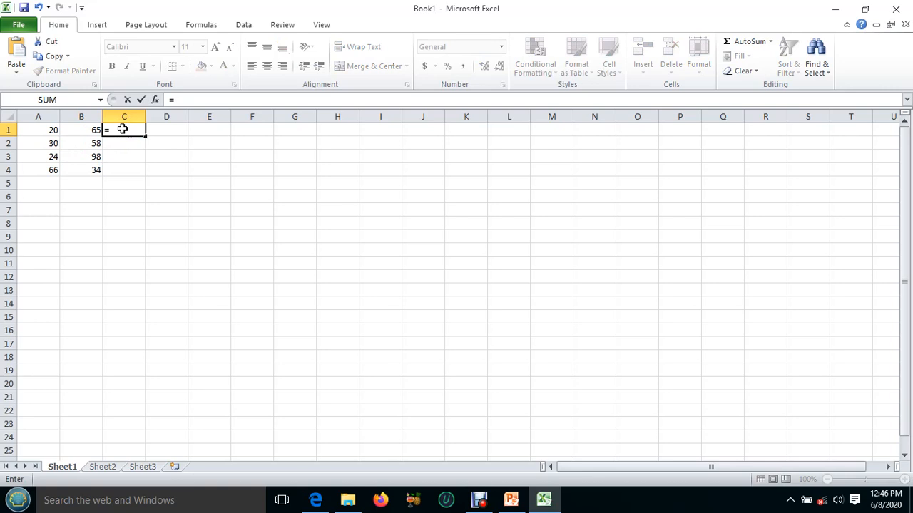
click(46, 129)
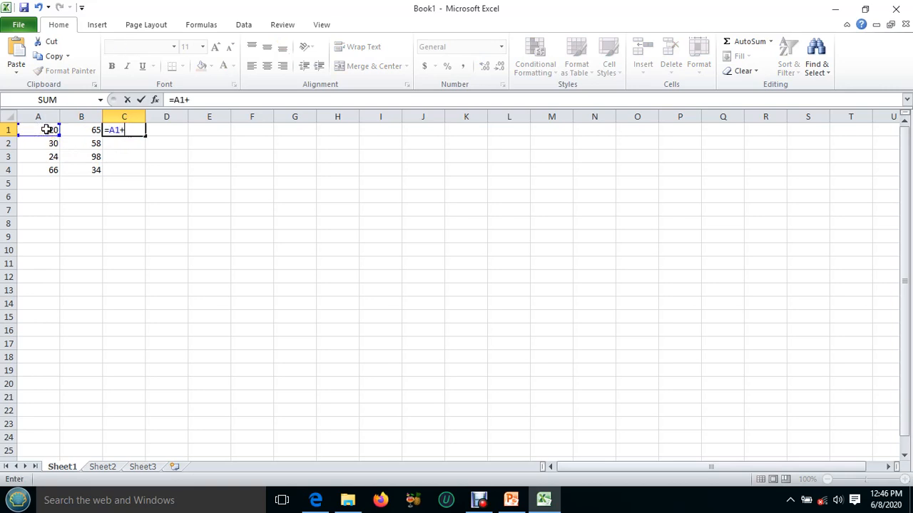
click(78, 130)
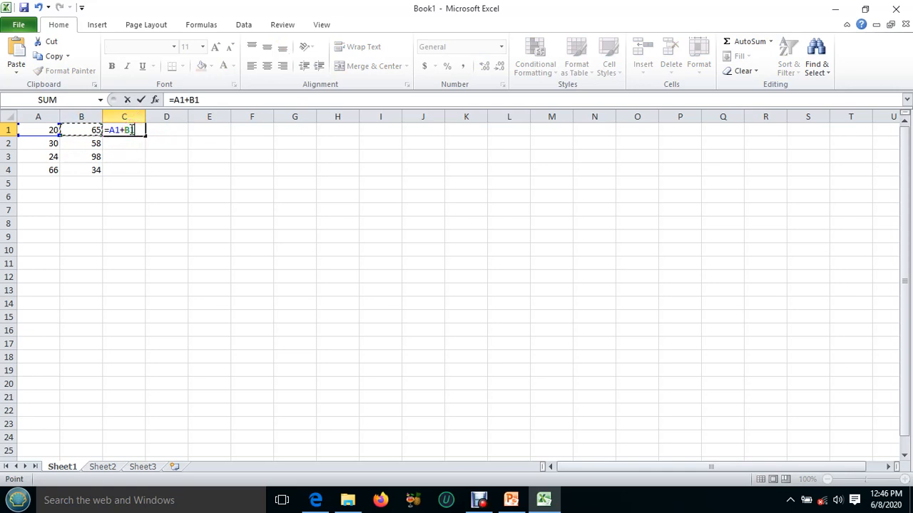
click(135, 140)
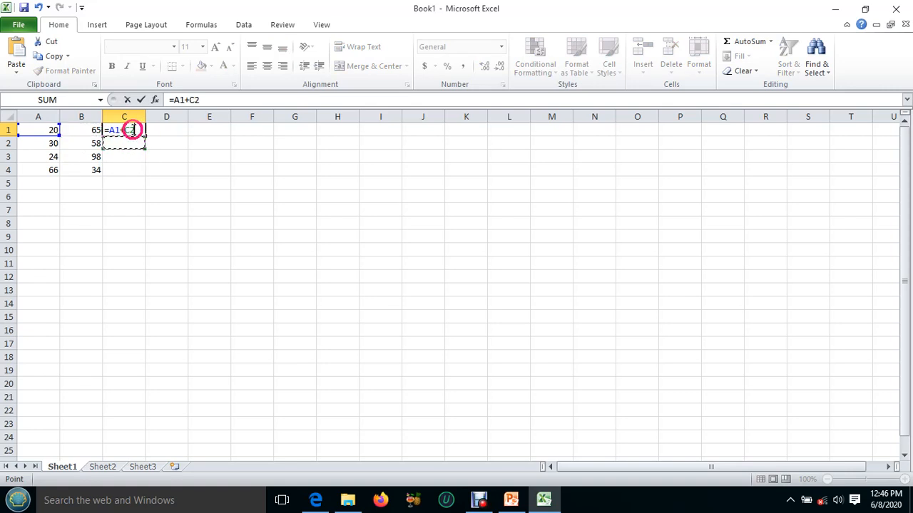
click(150, 130)
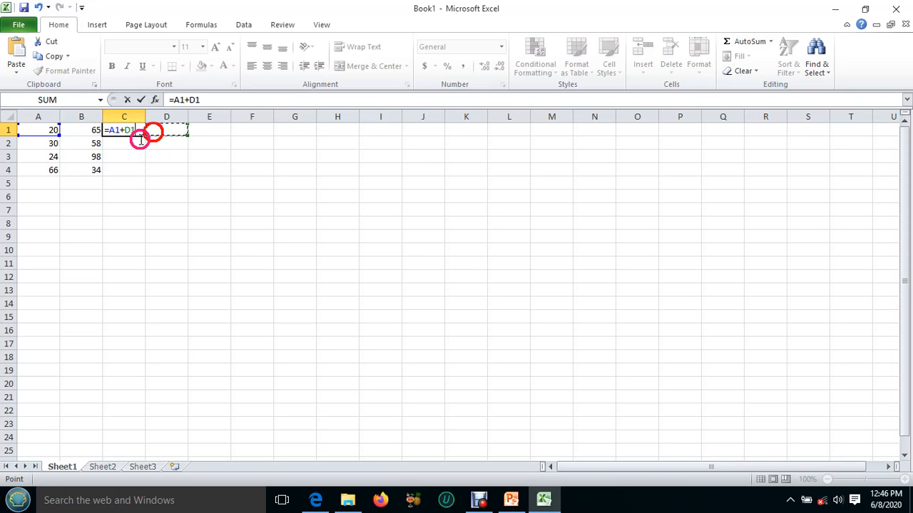
click(123, 131)
click(138, 147)
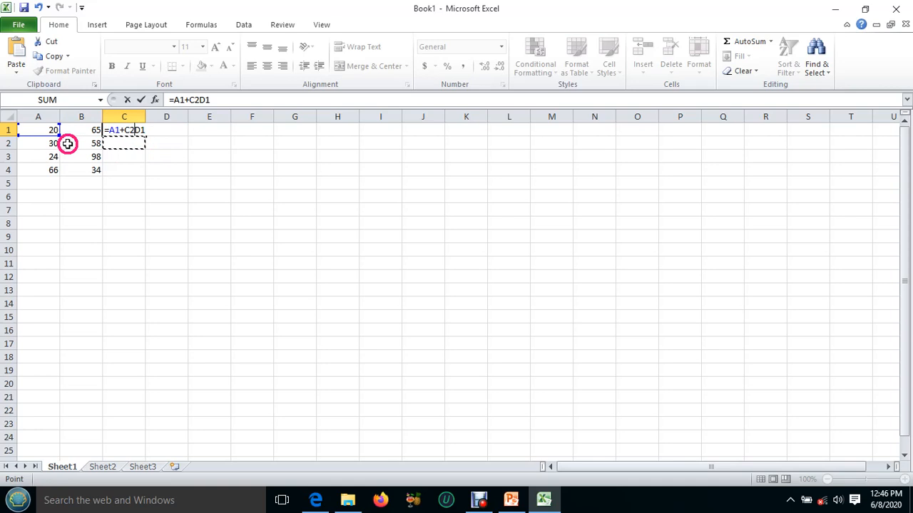
click(49, 137)
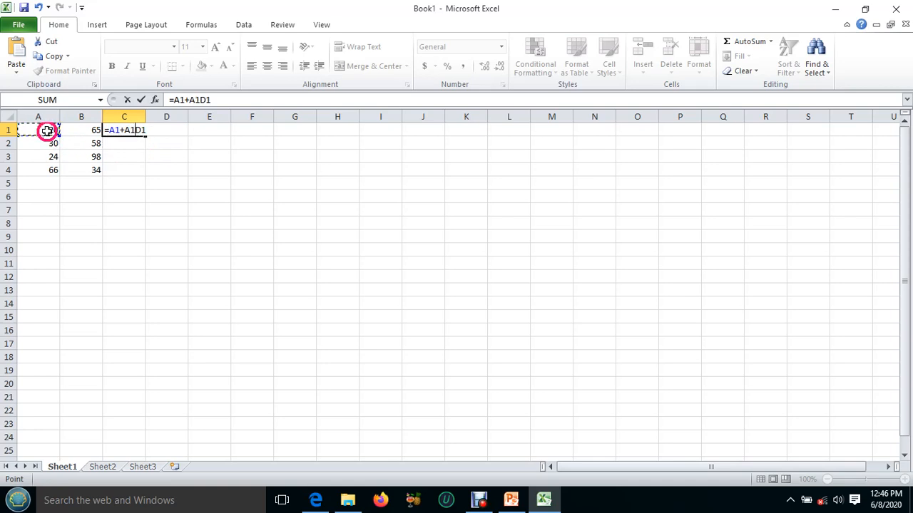
click(84, 130)
click(144, 132)
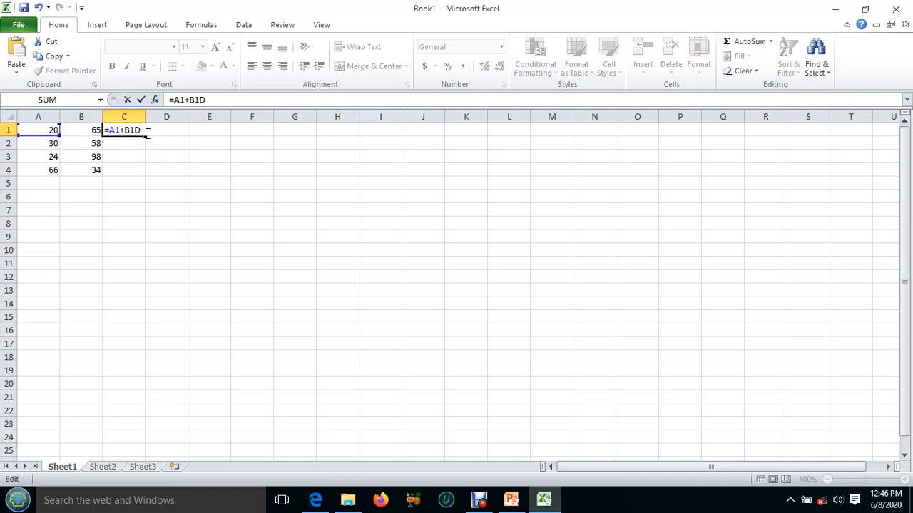
key(BackSpace)
key(BackSpace)
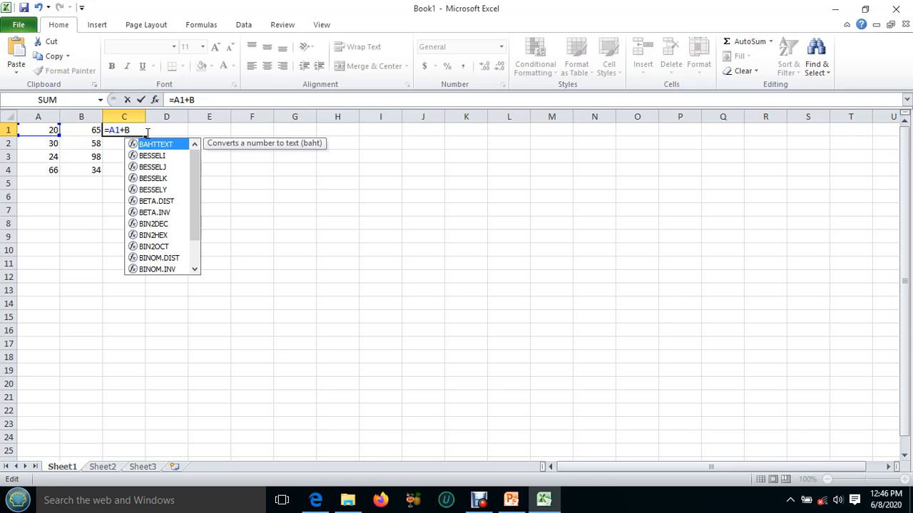
key(BackSpace)
key(BackSpace)
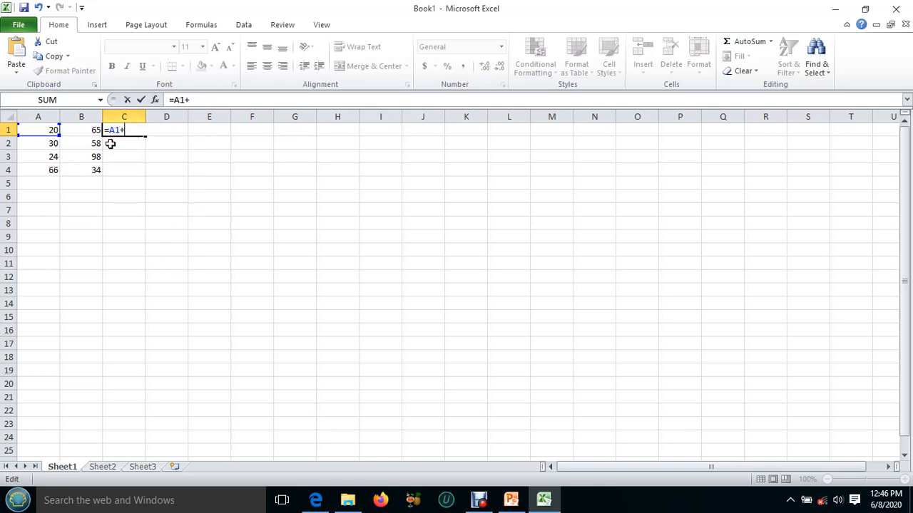
Complete the formula in C1 with B1 as the second reference and copy it down through C4.
click(90, 130)
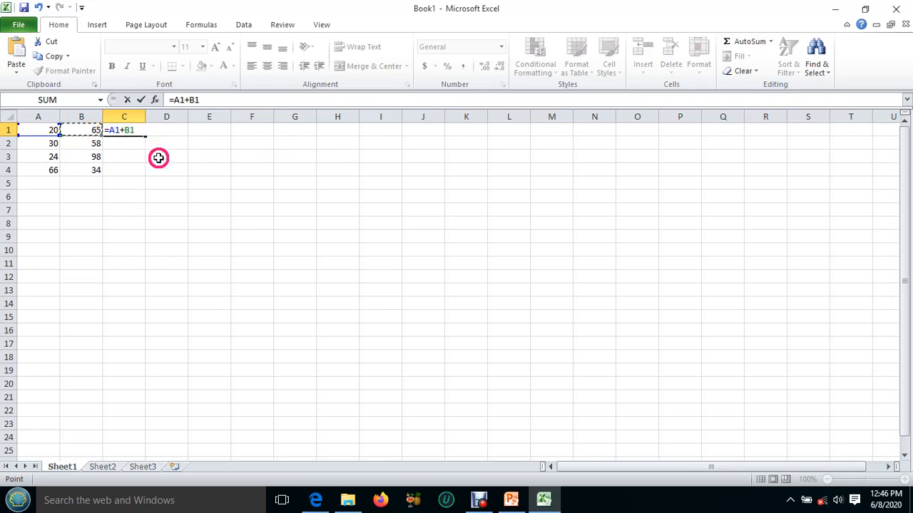
key(Return)
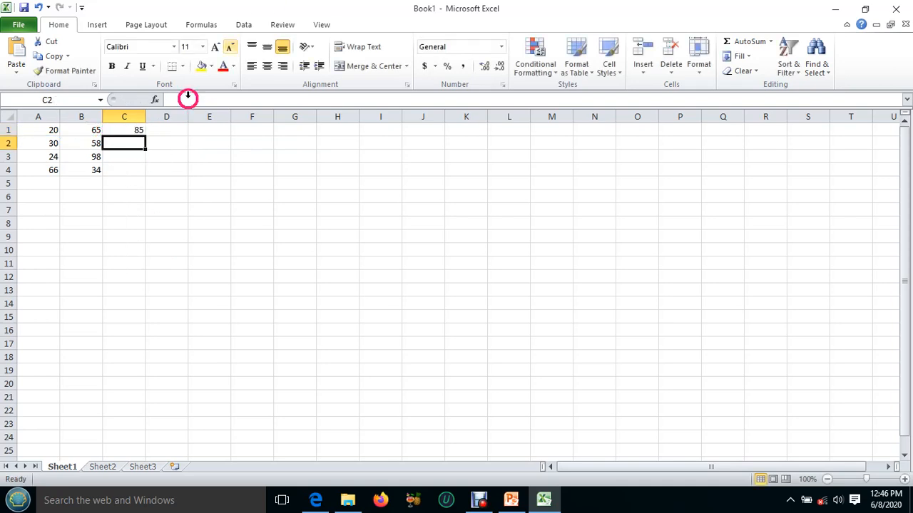
click(129, 132)
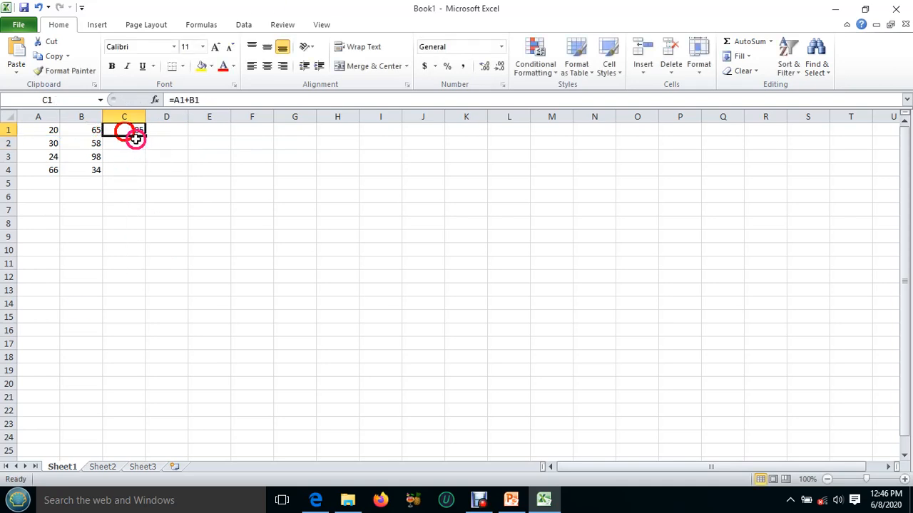
drag(141, 136, 146, 175)
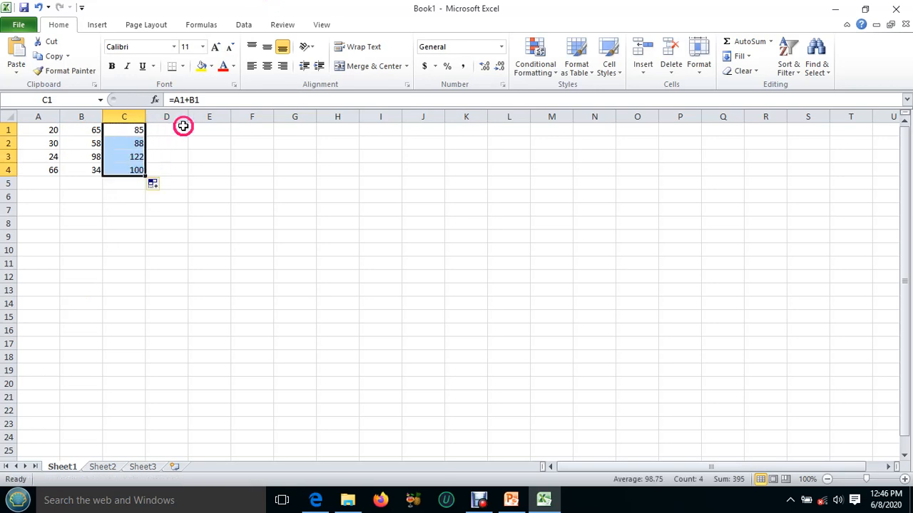
Examine the formulas in cells C1 to C4 to compare how the row references change in each copy.
click(134, 130)
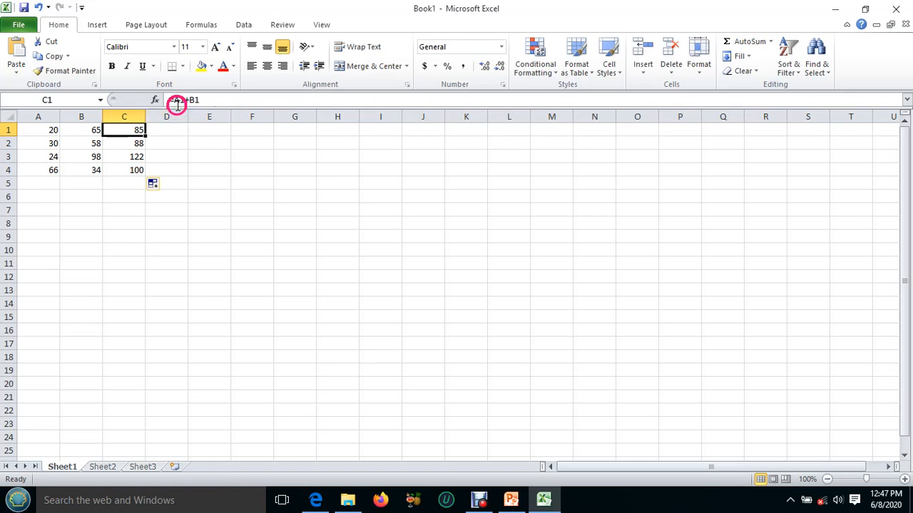
click(136, 142)
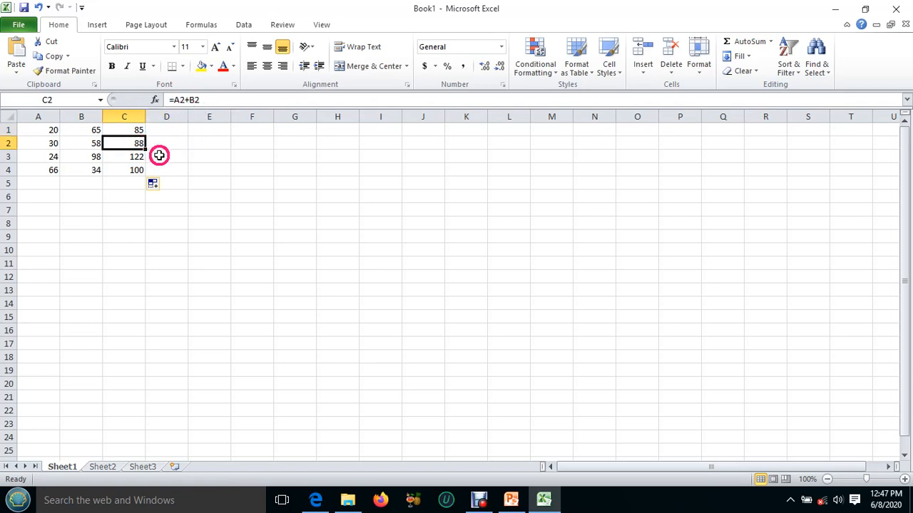
click(136, 156)
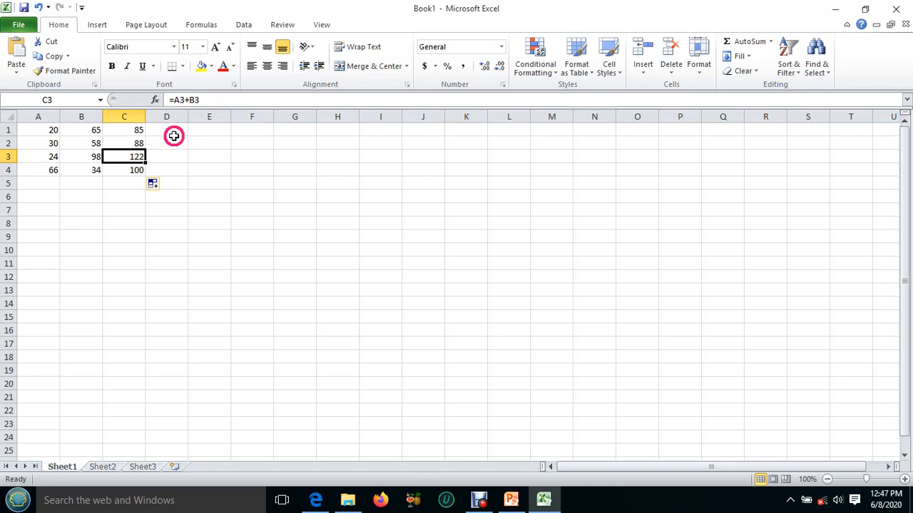
click(134, 168)
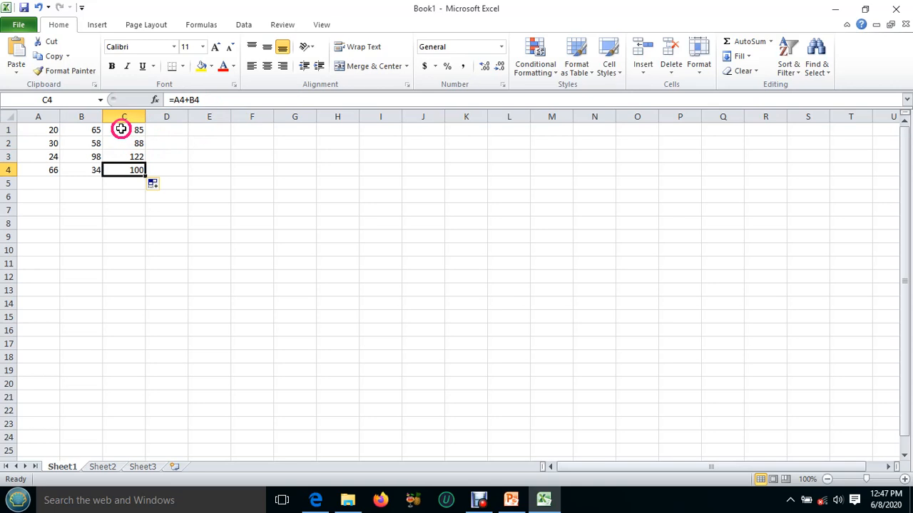
click(135, 132)
click(135, 143)
click(136, 156)
click(136, 169)
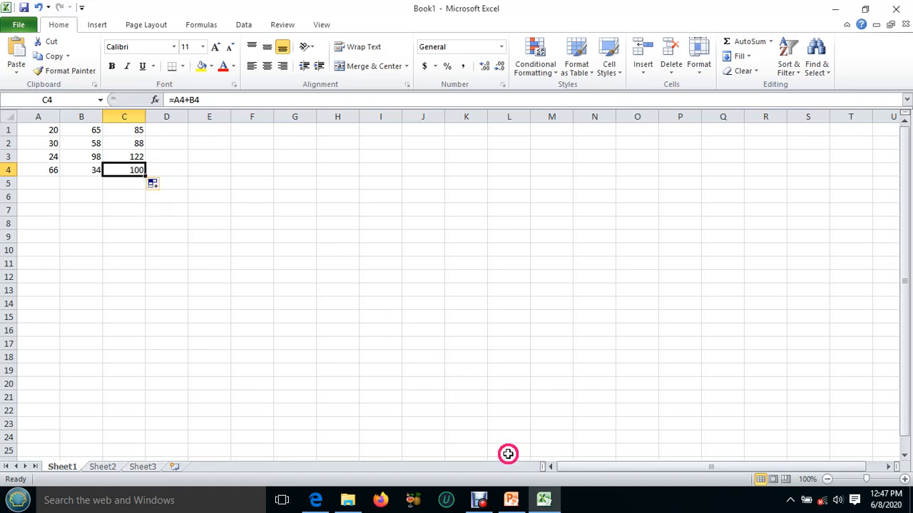
Switch to the PowerPoint slide and on to the lesson PDF in Edge to read the Kiwoomya College payroll exercise.
click(511, 500)
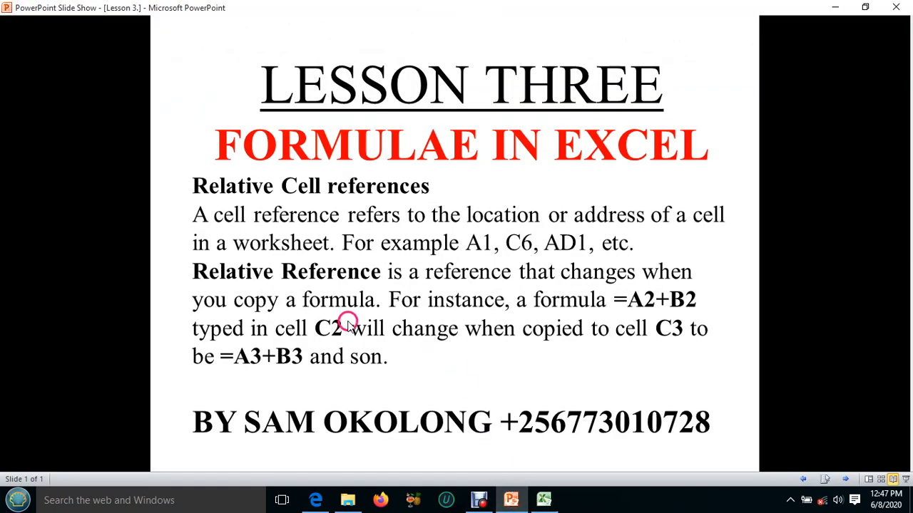
click(316, 501)
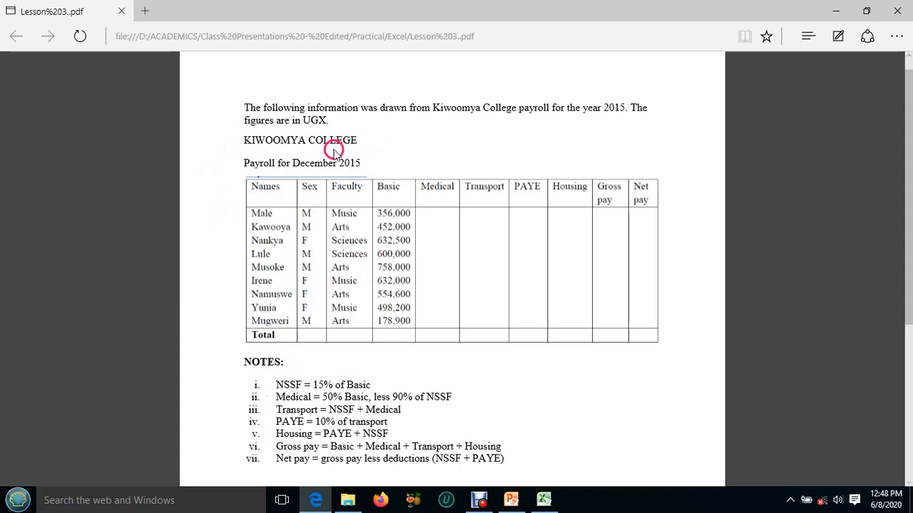
Return to the Excel workbook, clear the contents of A1:C4 and select cell A1.
click(539, 497)
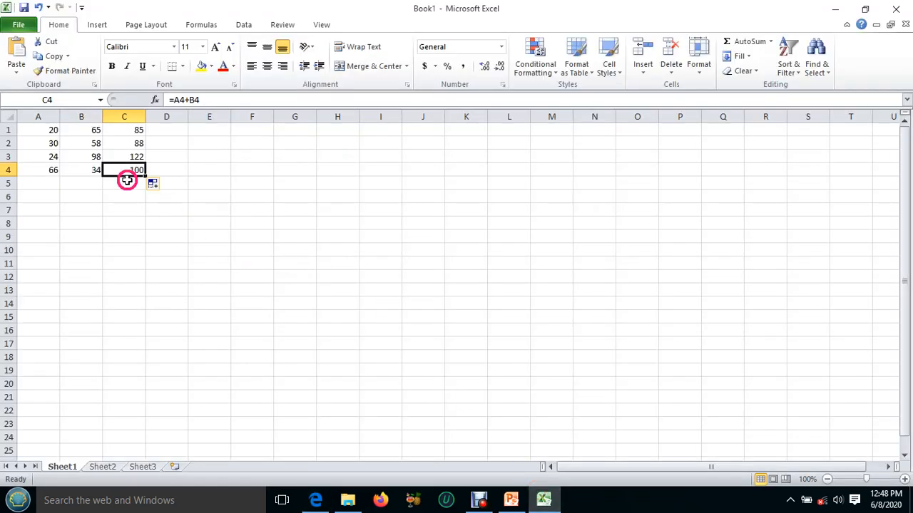
drag(37, 129, 134, 168)
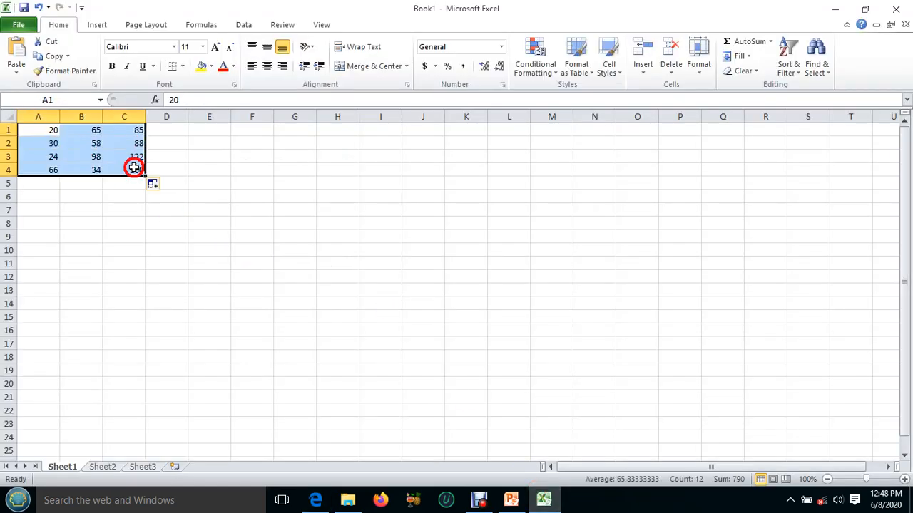
key(Delete)
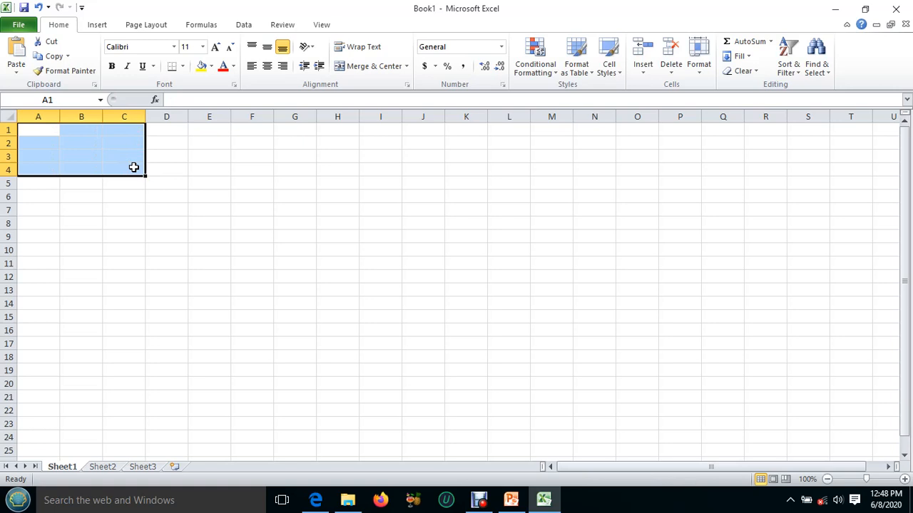
click(43, 130)
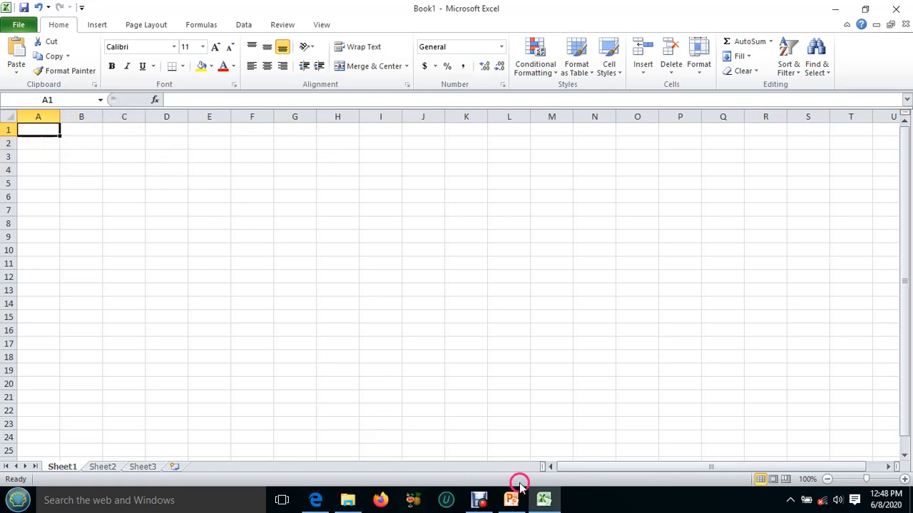
Review the payroll table and notes in the lesson PDF again, and switch back to the Excel workbook.
click(540, 500)
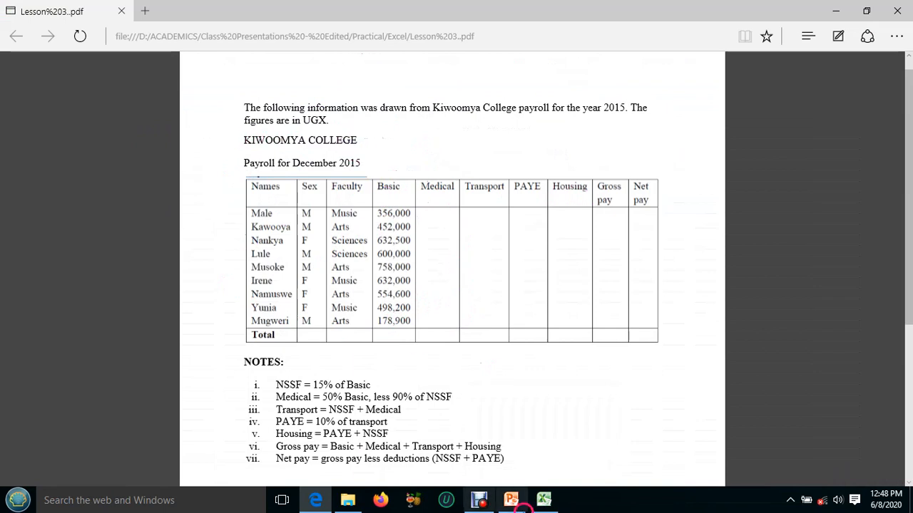
click(542, 502)
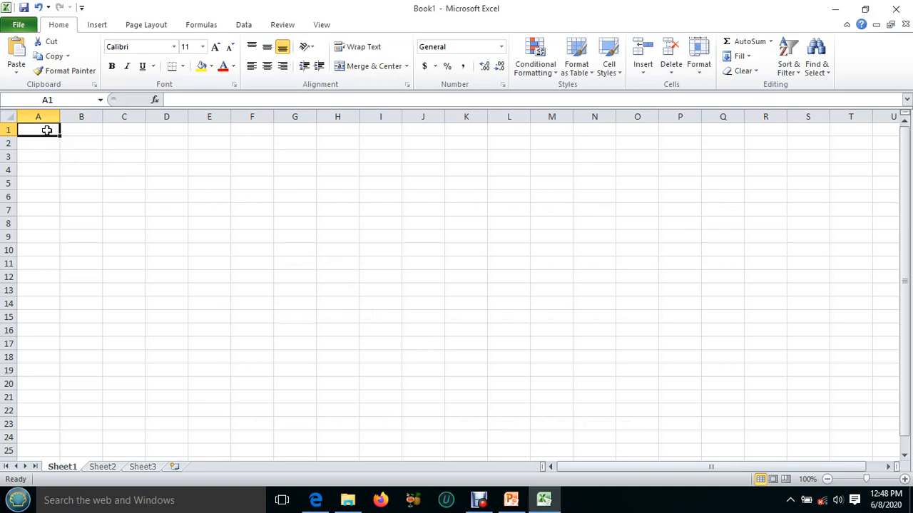
Enter the title KIWOOMYA COLLEGE in cell A1 and the subtitle Payroll for December 2015 in A2.
text(K)
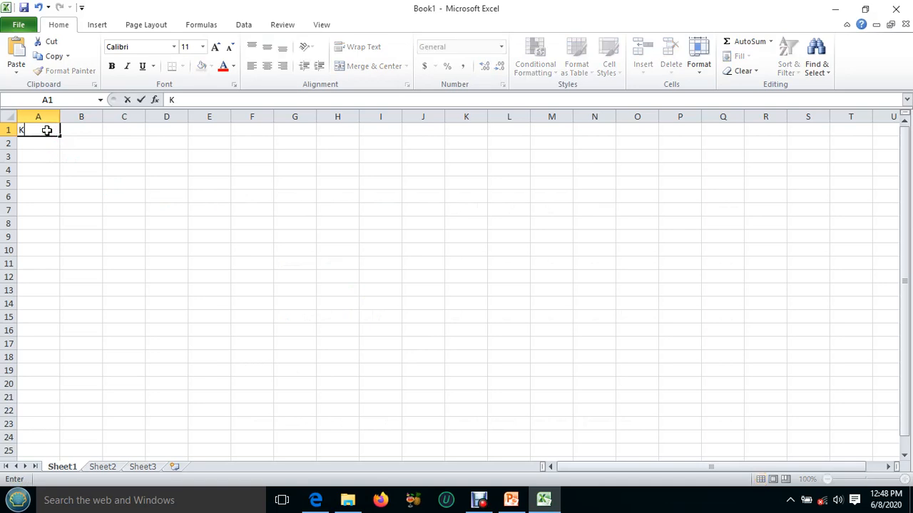
text(IWOOMYA COLLEGE)
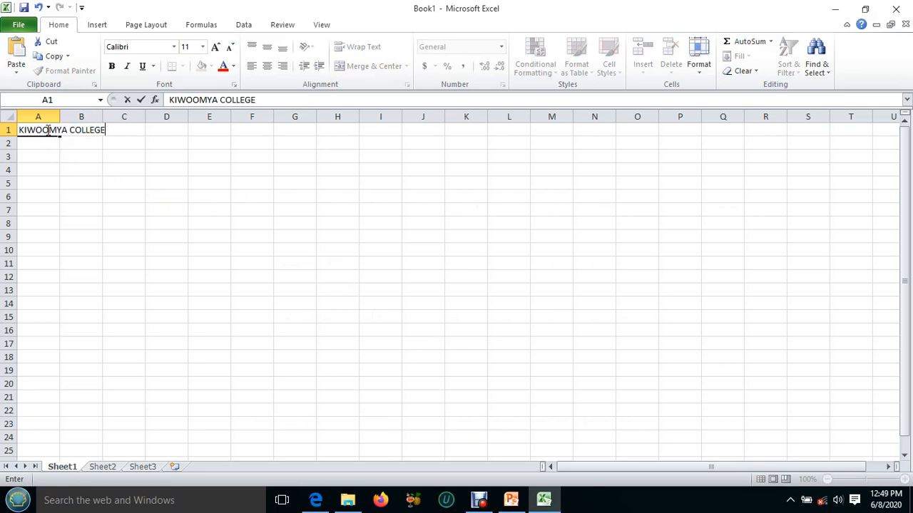
key(Return)
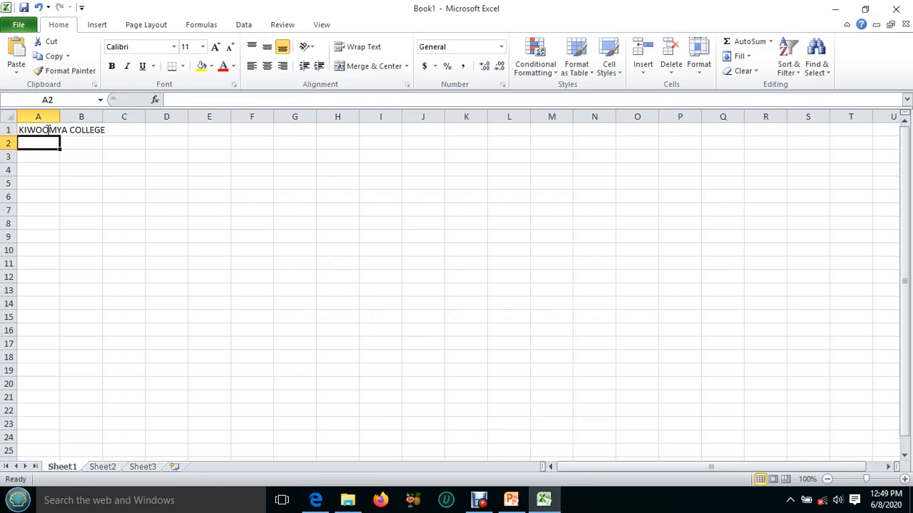
text(Payroll for December 2015)
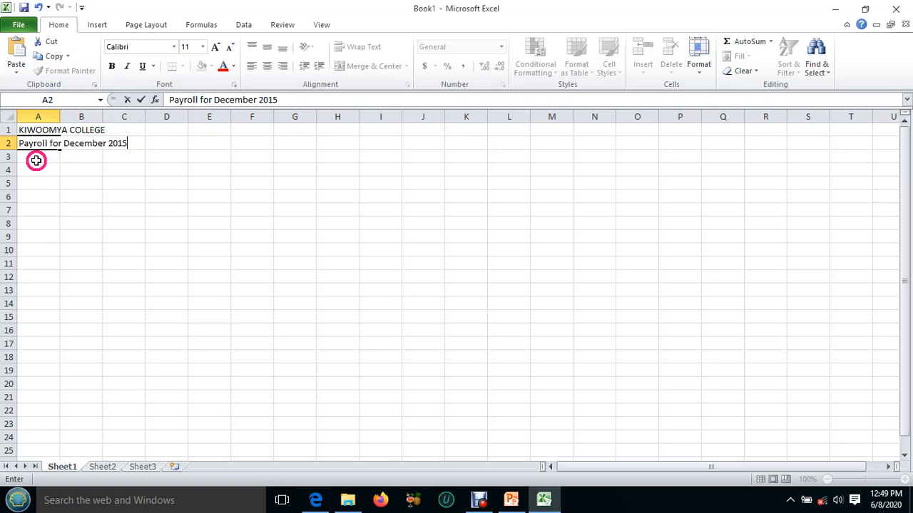
click(36, 157)
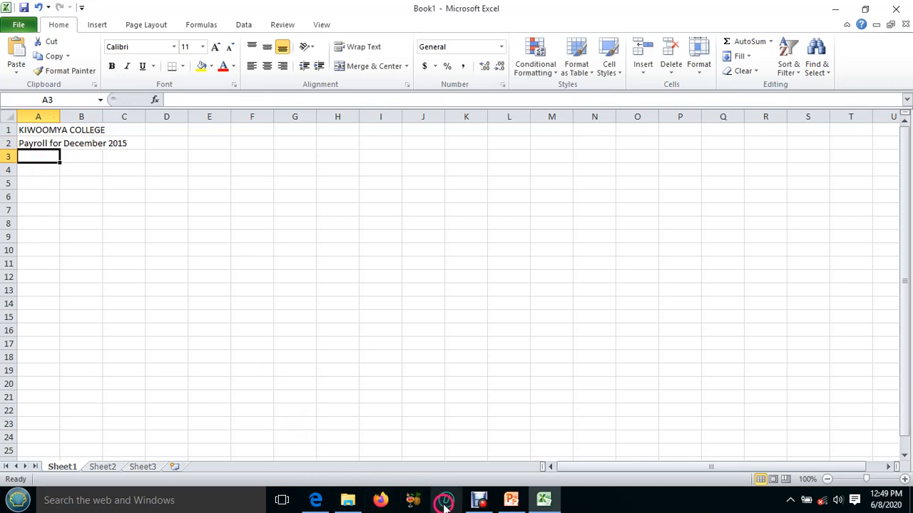
Review the column headings and notes of the payroll table in the lesson PDF, and return to the Excel workbook.
click(555, 504)
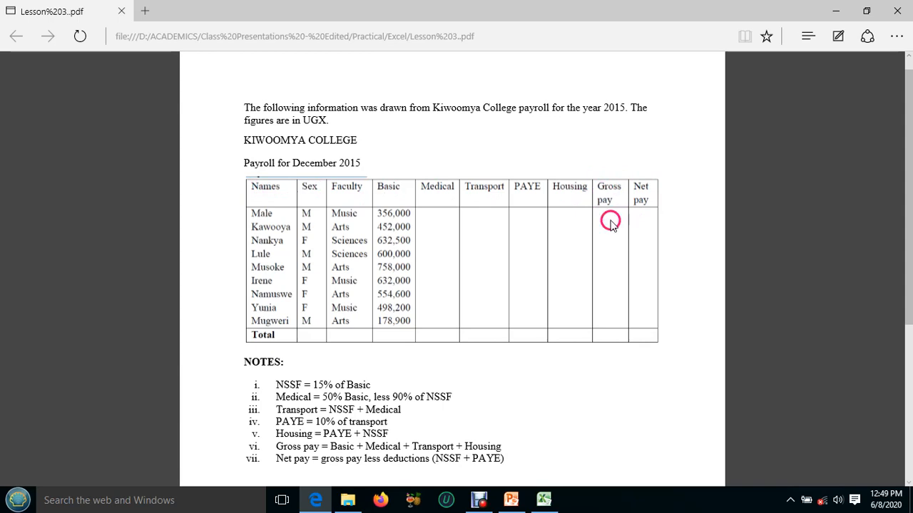
click(544, 500)
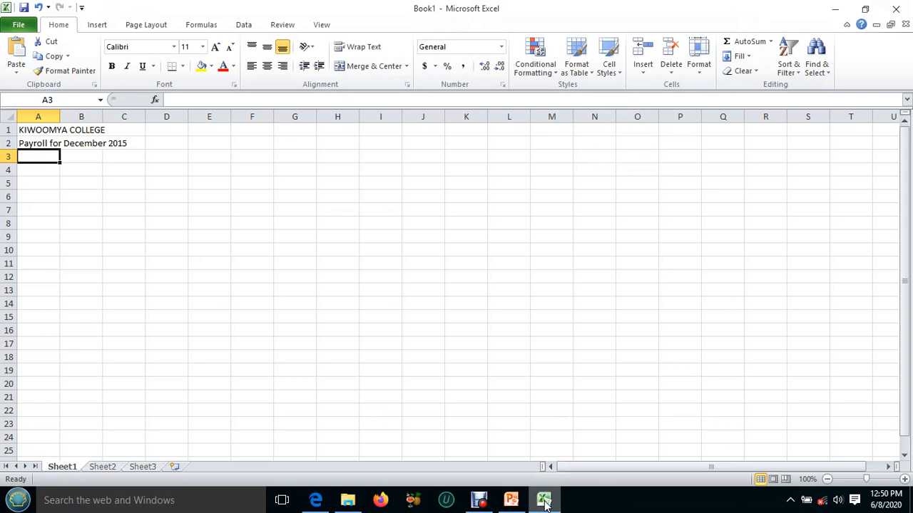
click(544, 500)
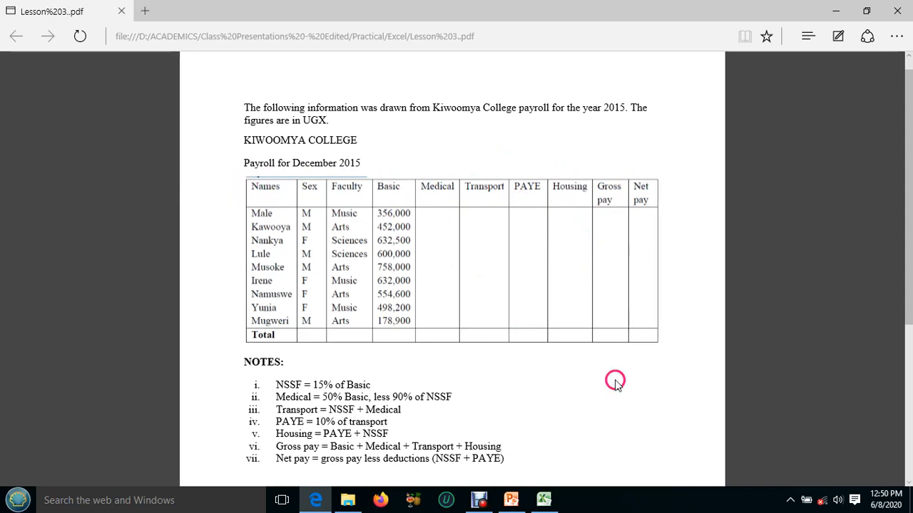
click(549, 498)
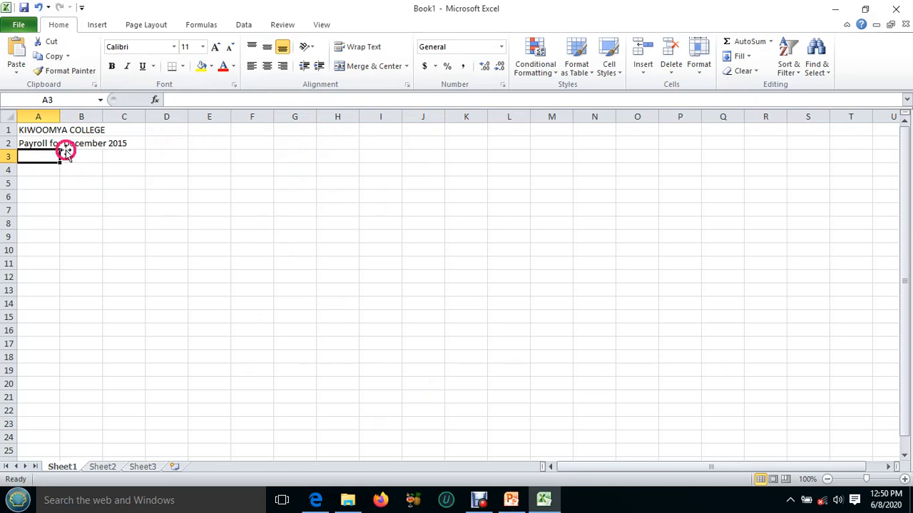
Turn on text wrapping for the heading cells A3:J3 and select cell A3.
drag(24, 153, 406, 158)
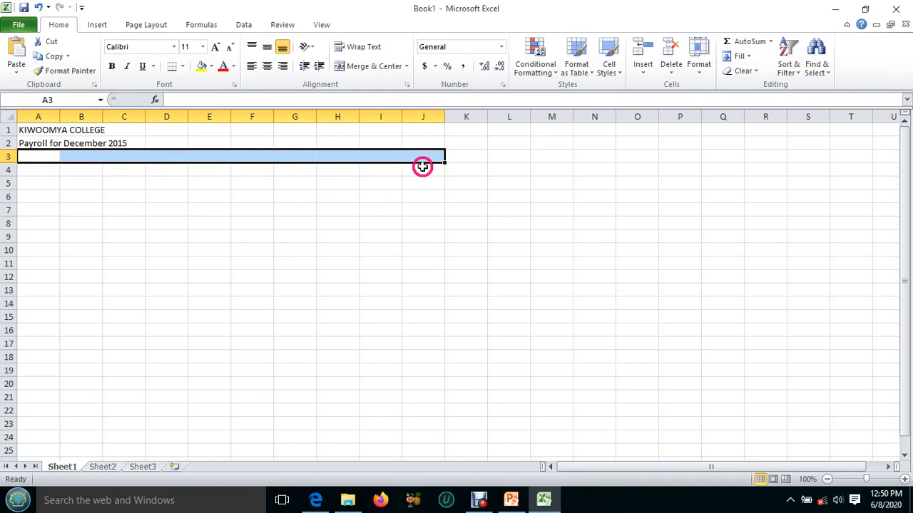
click(360, 48)
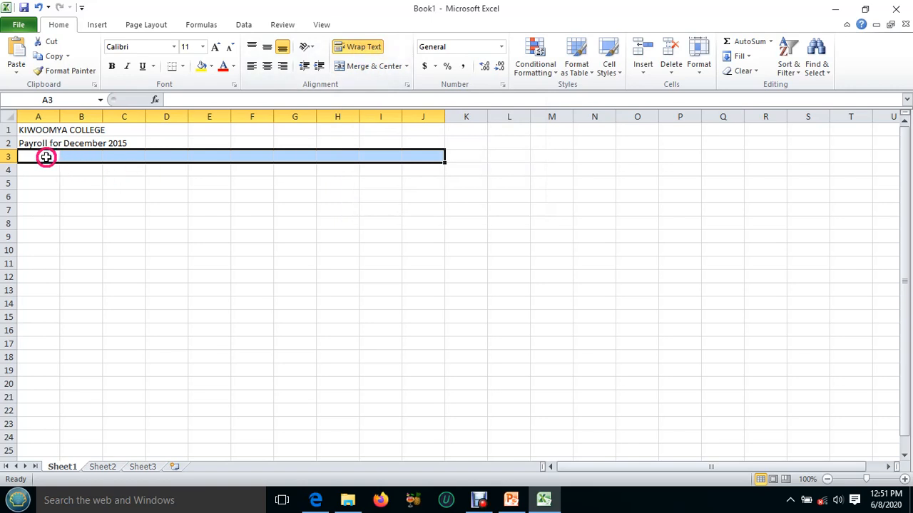
click(46, 158)
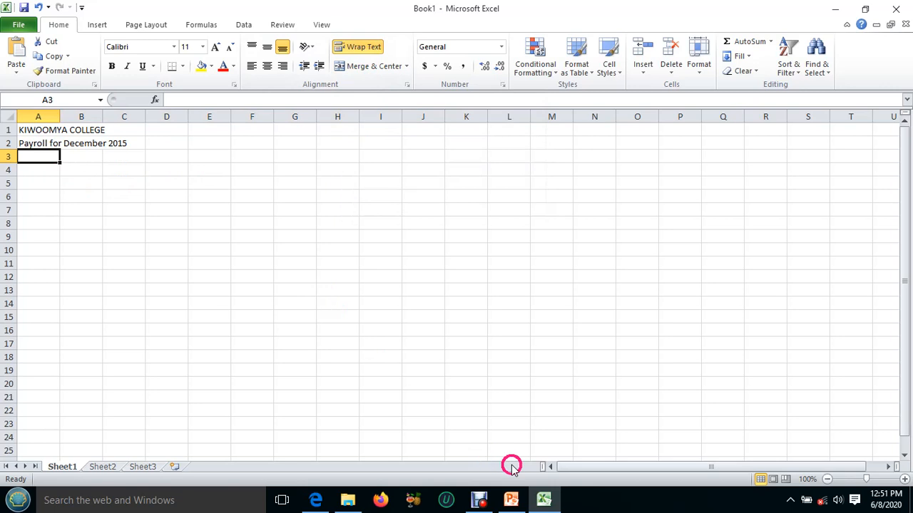
Check the headings in the lesson PDF, and enter Names in cell A3 and Sex in B3.
click(542, 501)
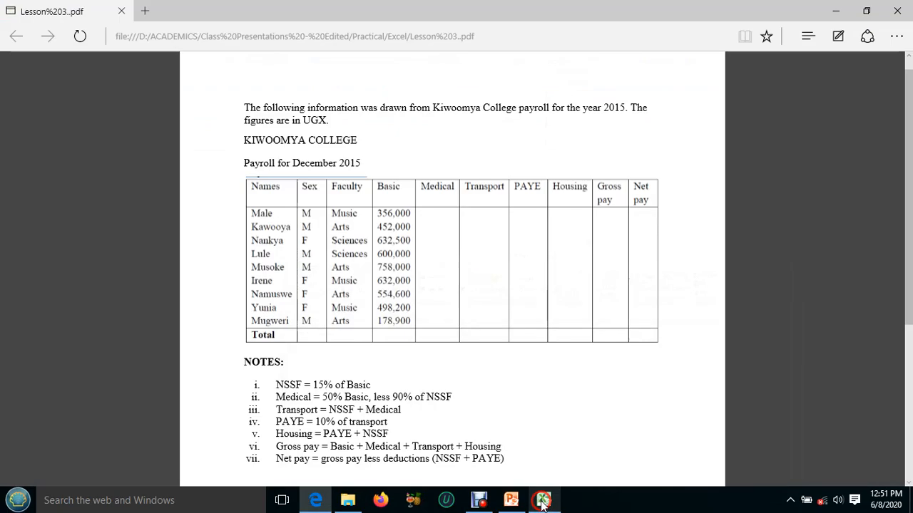
click(543, 500)
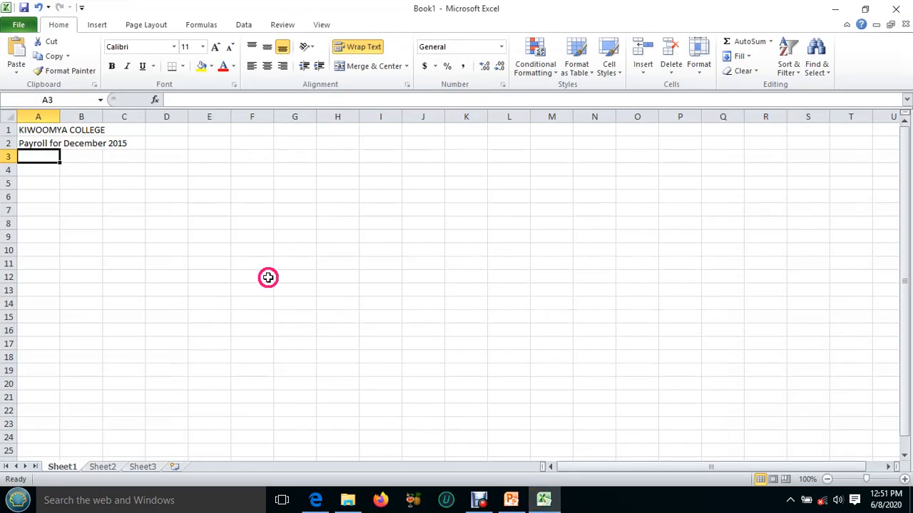
text(N)
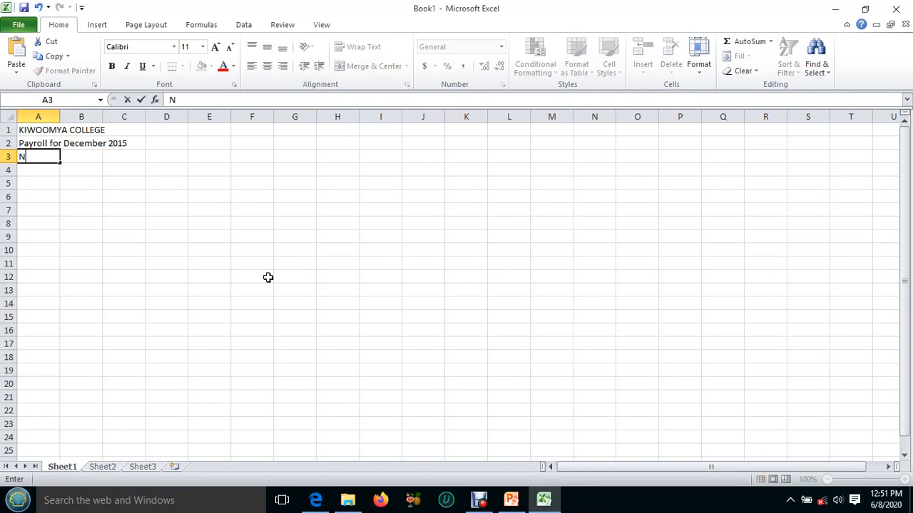
text(ames)
click(91, 160)
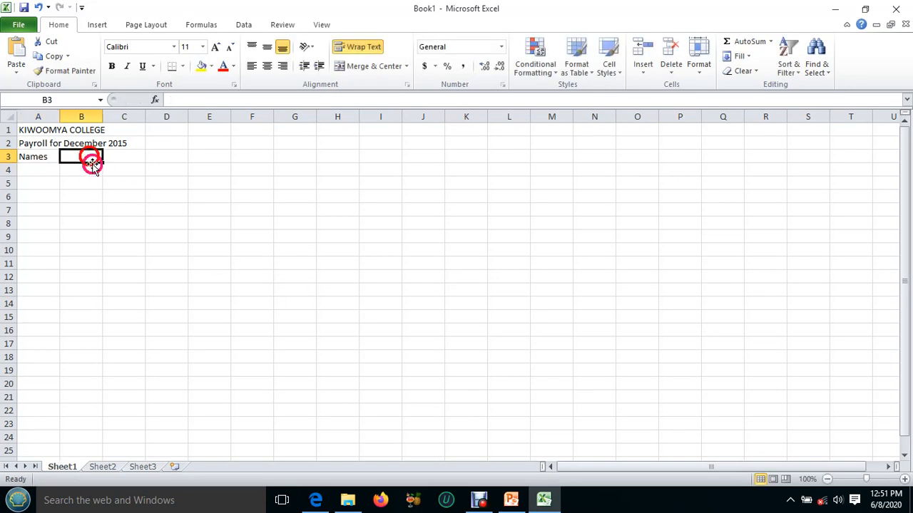
text(S)
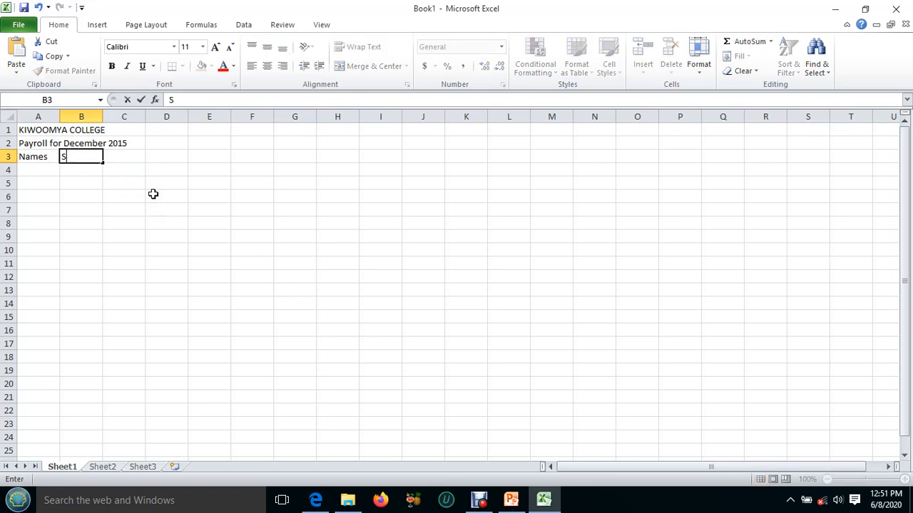
text(ex)
Enter the column headings Faculities in cell C3 and Basic in D3.
click(128, 158)
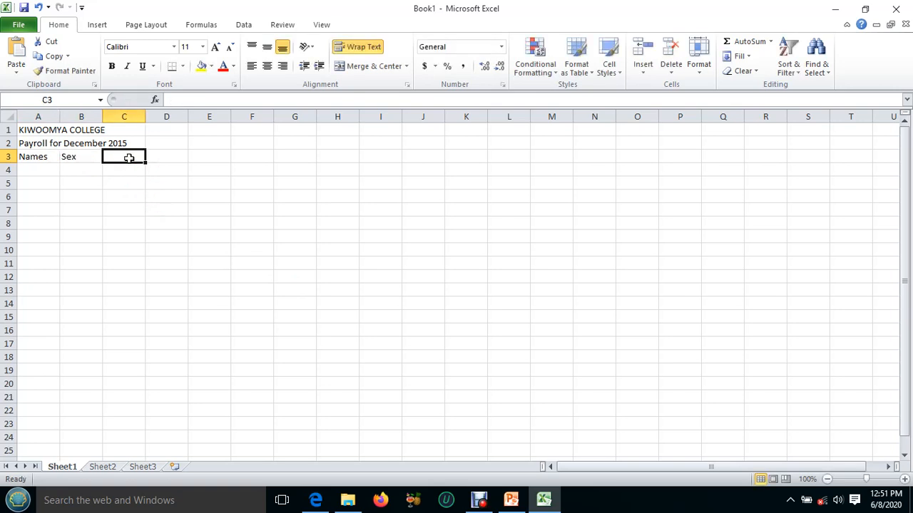
text(Faculit)
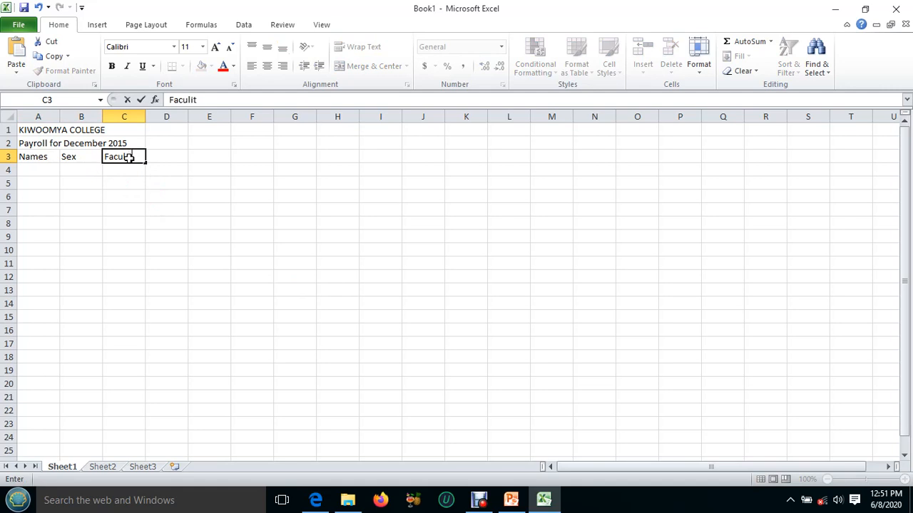
key(BackSpace)
key(BackSpace)
text(ties)
click(171, 158)
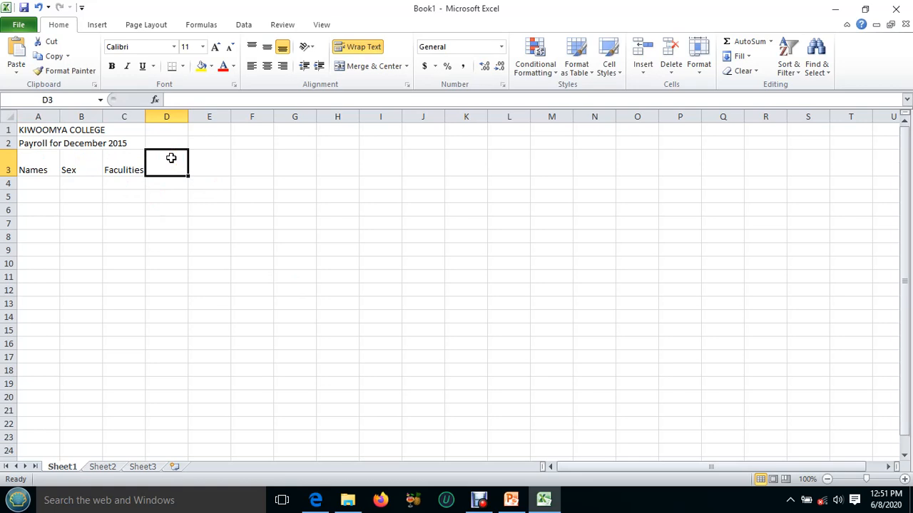
text(Basic)
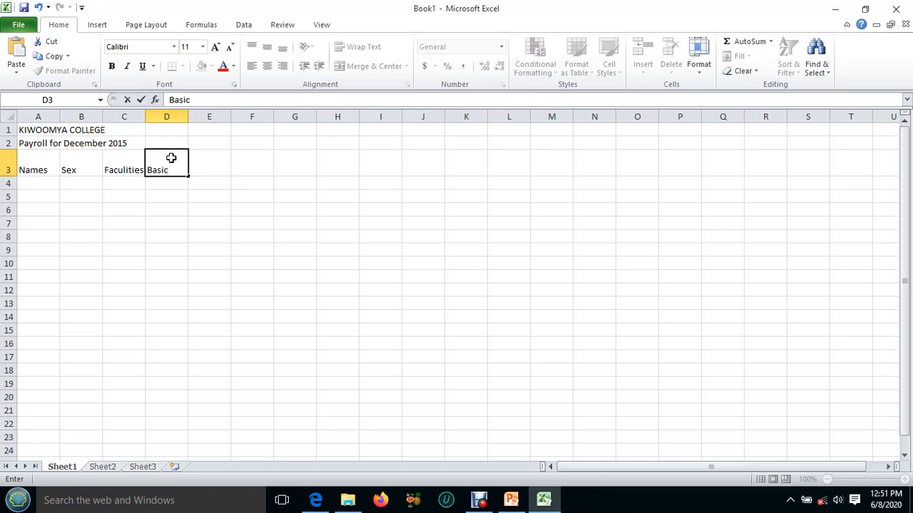
click(218, 154)
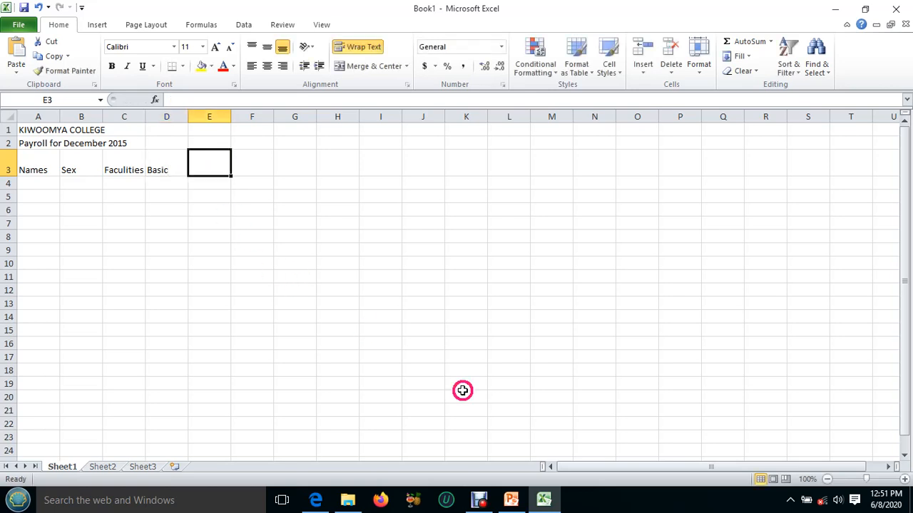
Check the lesson PDF for the following headings, and enter Medical in E3, Transport in F3 and PAYE in G3.
click(543, 502)
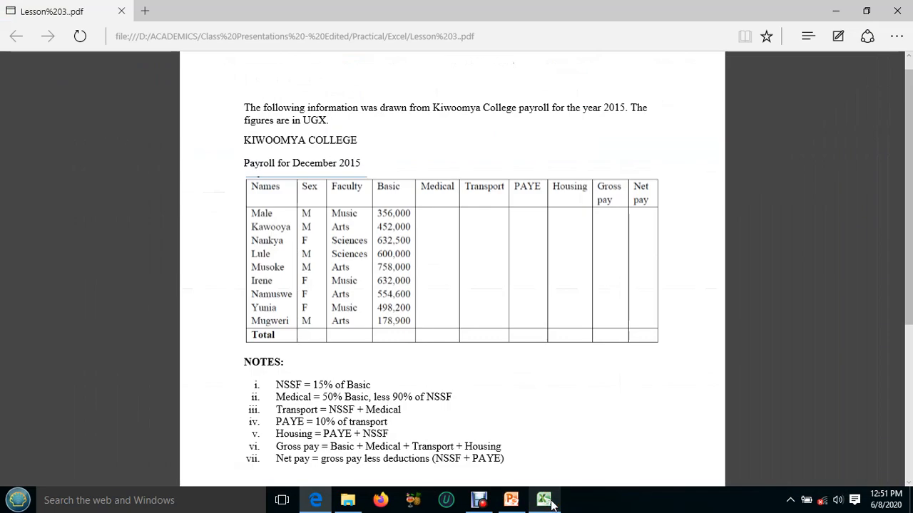
click(550, 502)
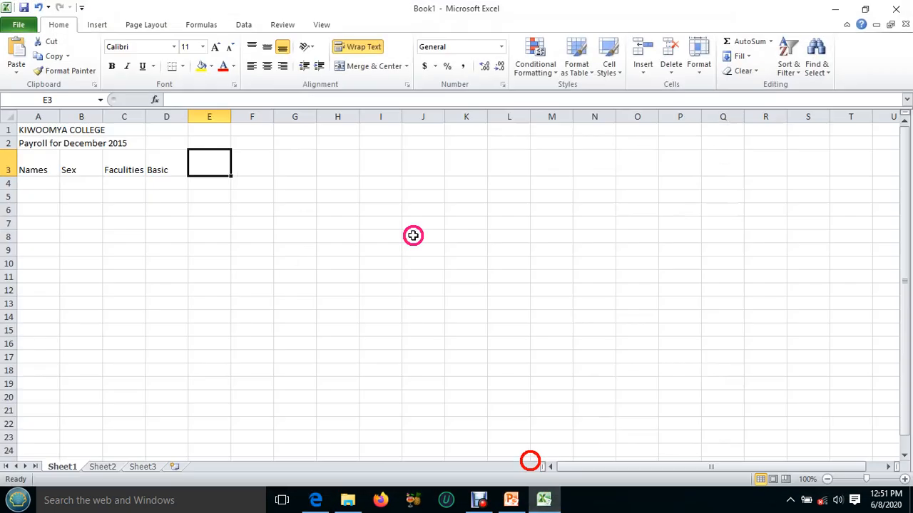
text(Medical)
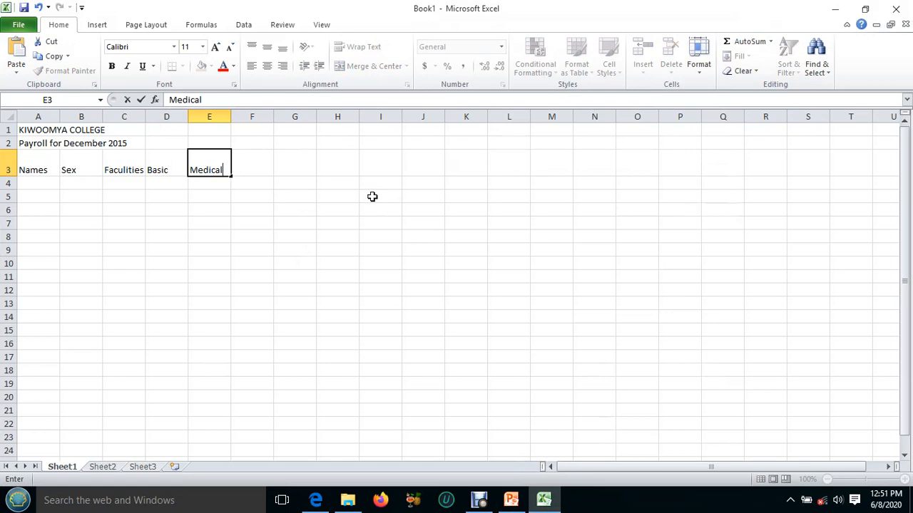
key(Tab)
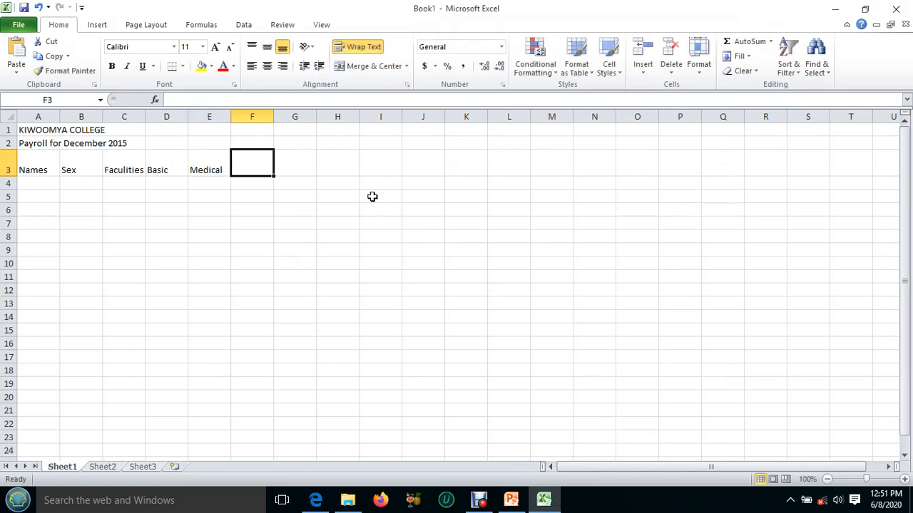
text(Transport)
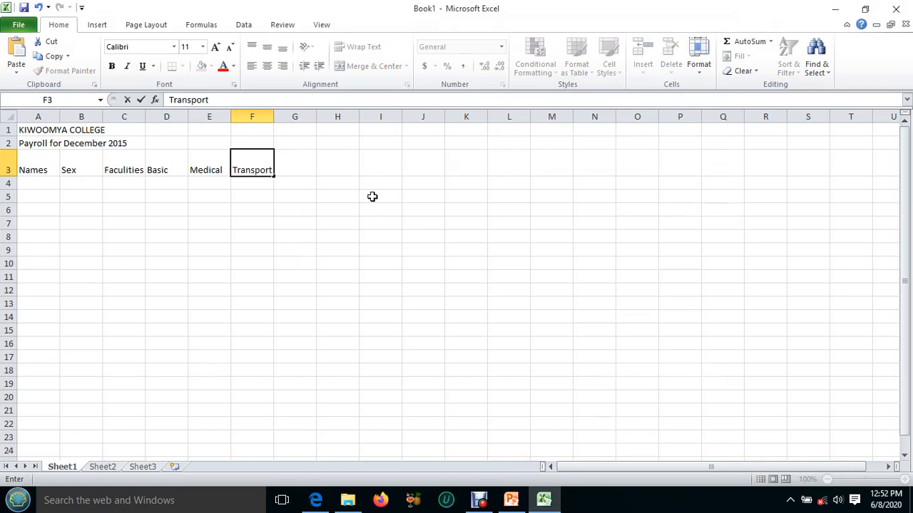
key(Tab)
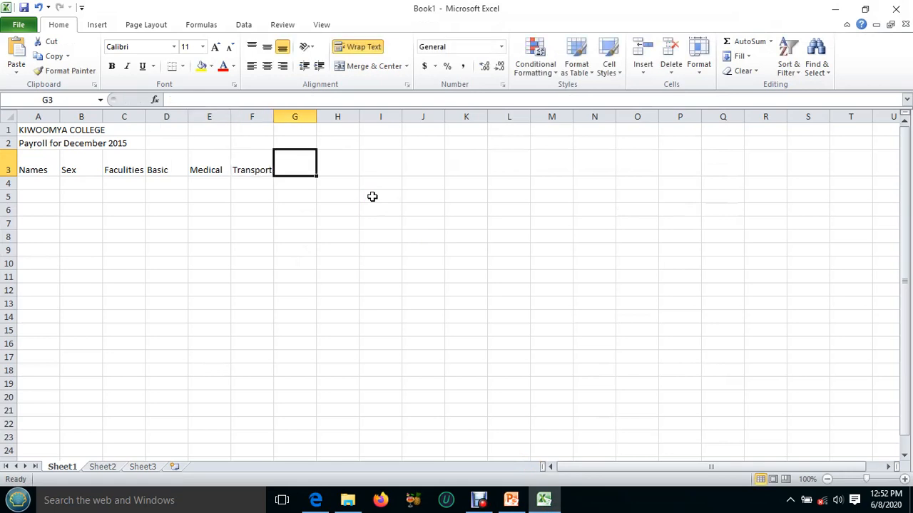
text(PAYE)
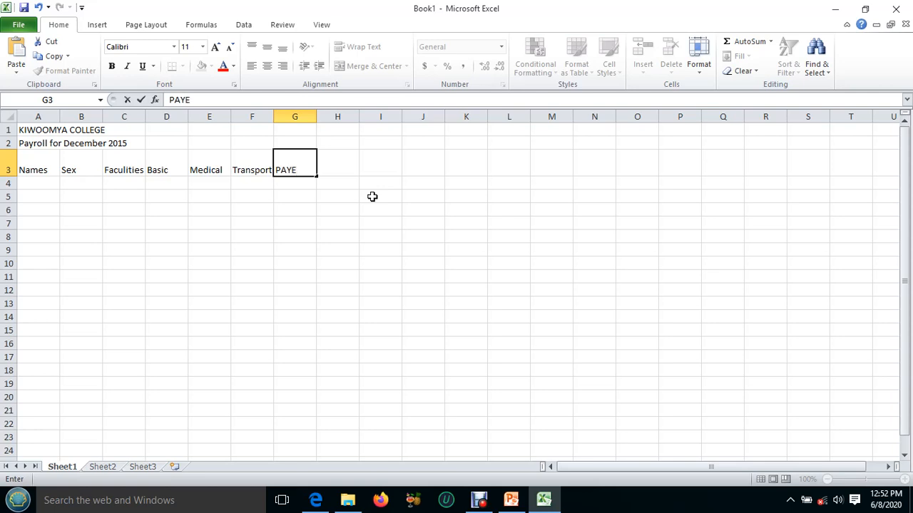
key(Tab)
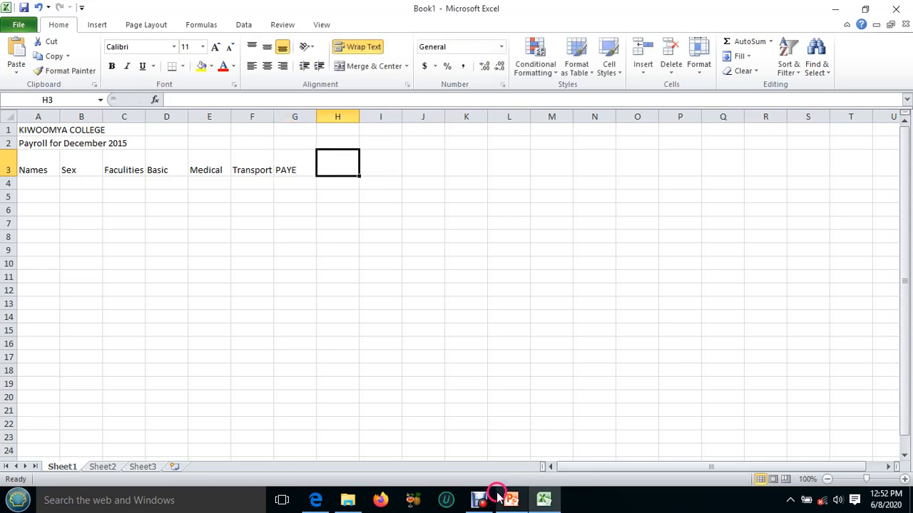
Check the lesson PDF for the following headings, and enter Housing in cell H3 and Gross pay in I3.
click(322, 503)
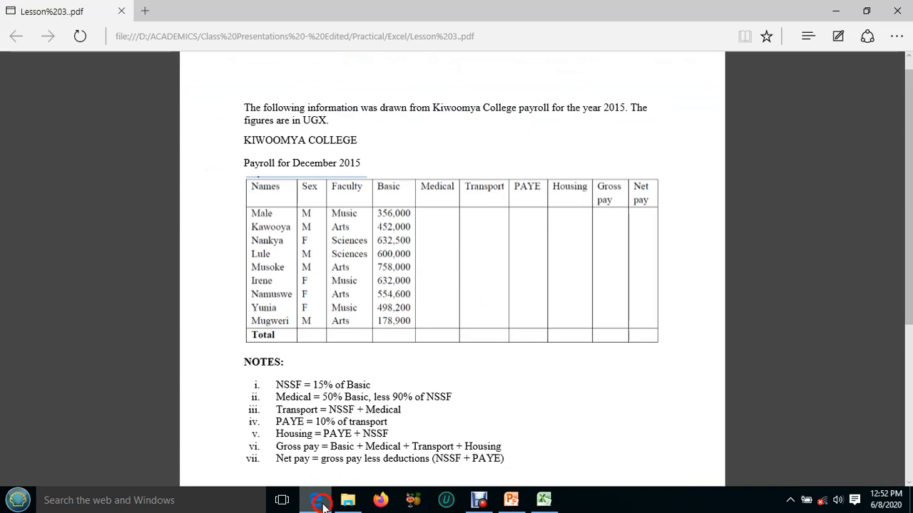
click(321, 503)
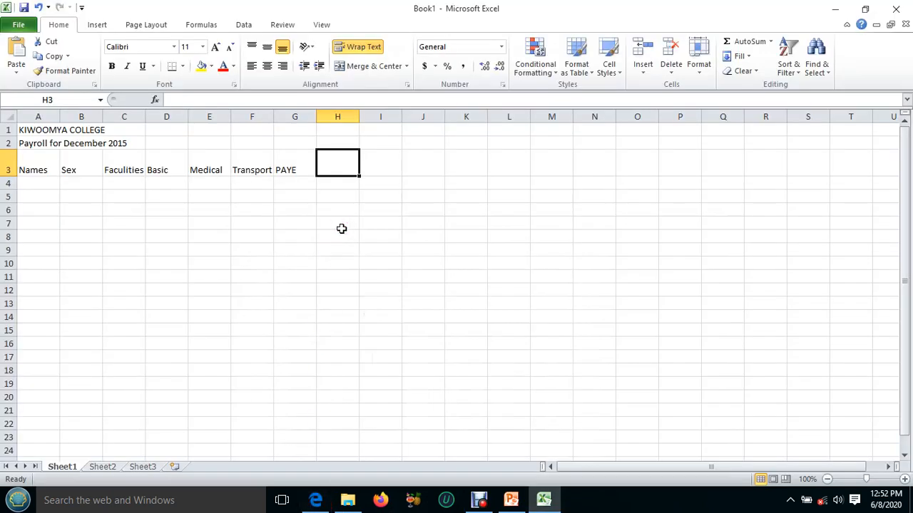
text(Housing)
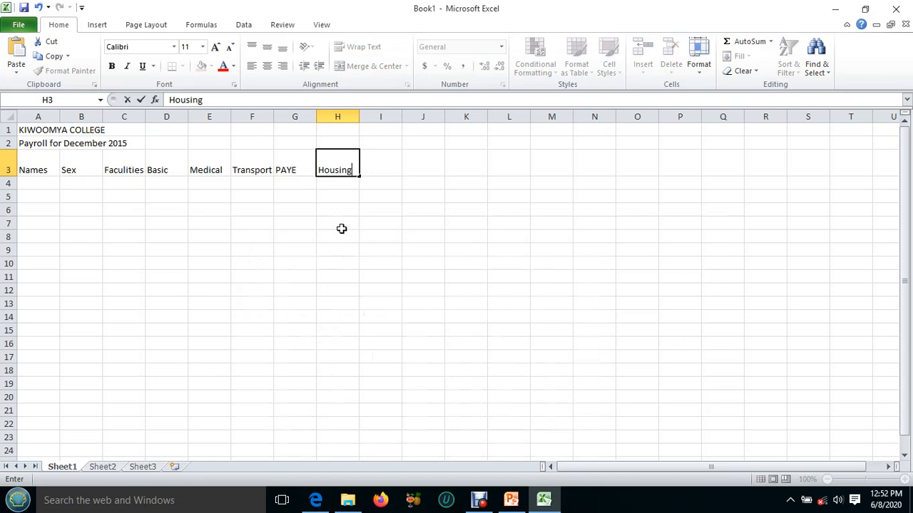
key(Tab)
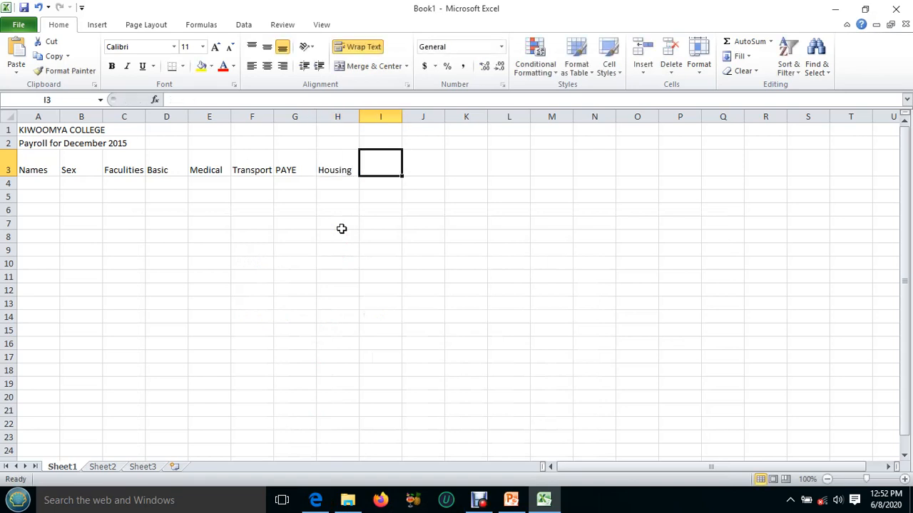
text(Gross pay)
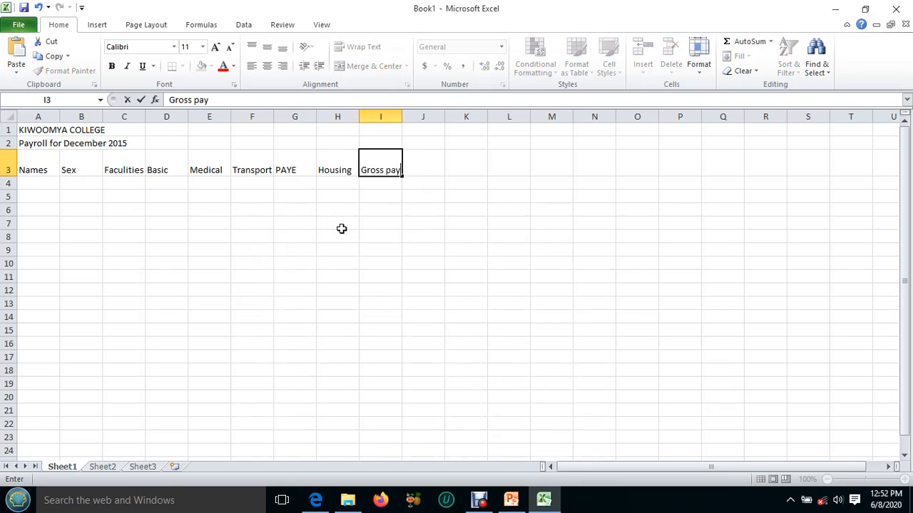
key(Tab)
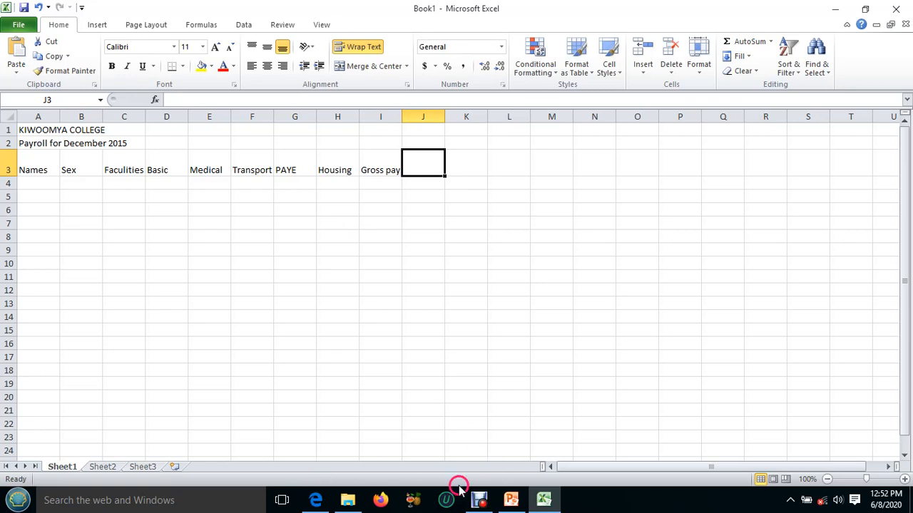
Check the last heading in the lesson PDF, enter Net pay in cell J3, and compare the heading row with the PDF.
click(543, 500)
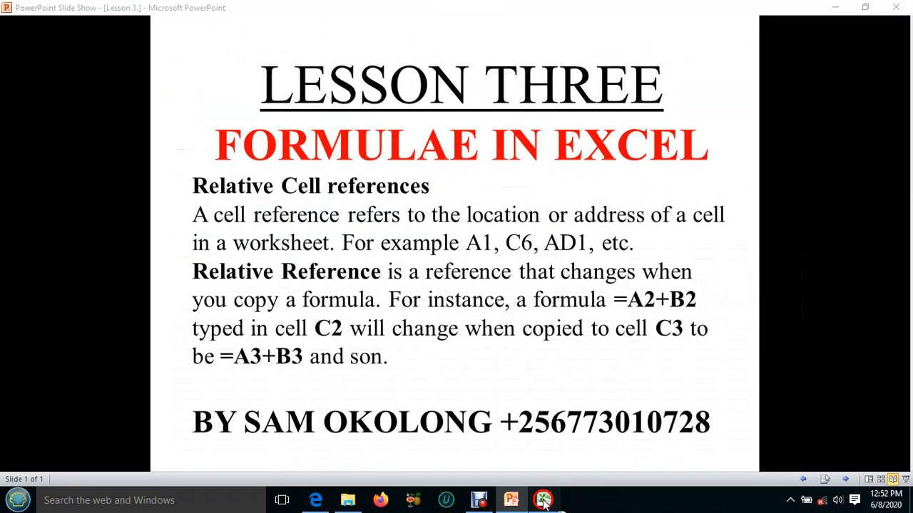
click(544, 500)
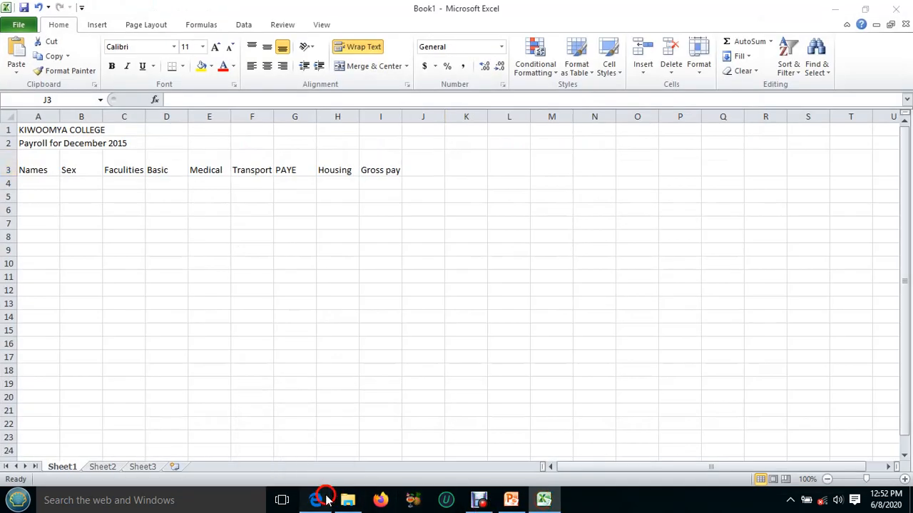
click(320, 499)
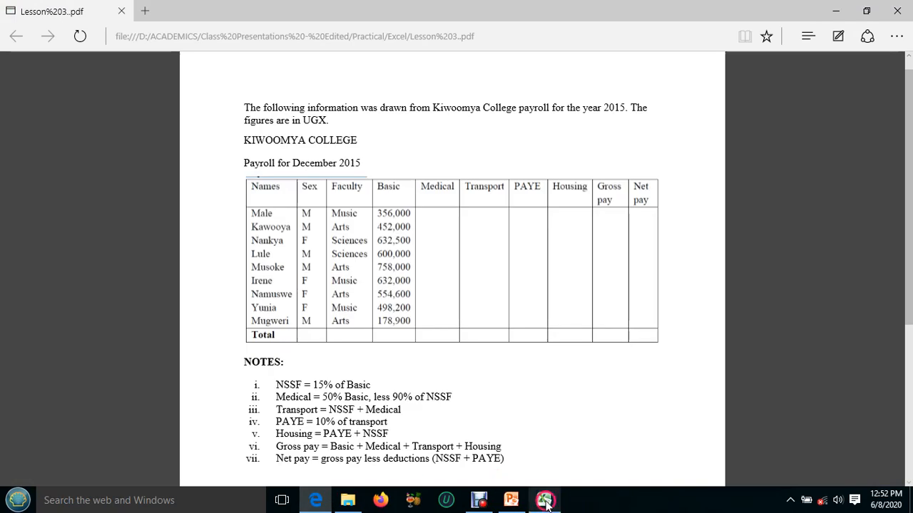
mouse_move(545, 504)
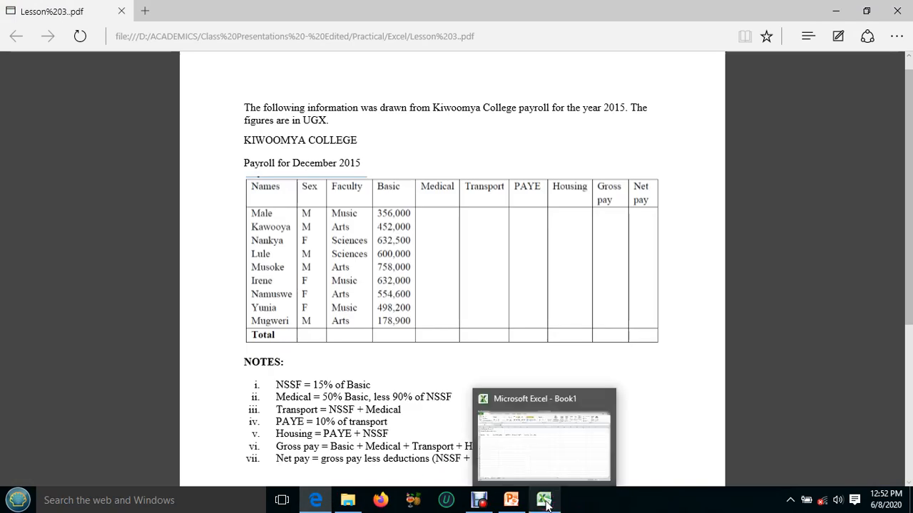
click(546, 504)
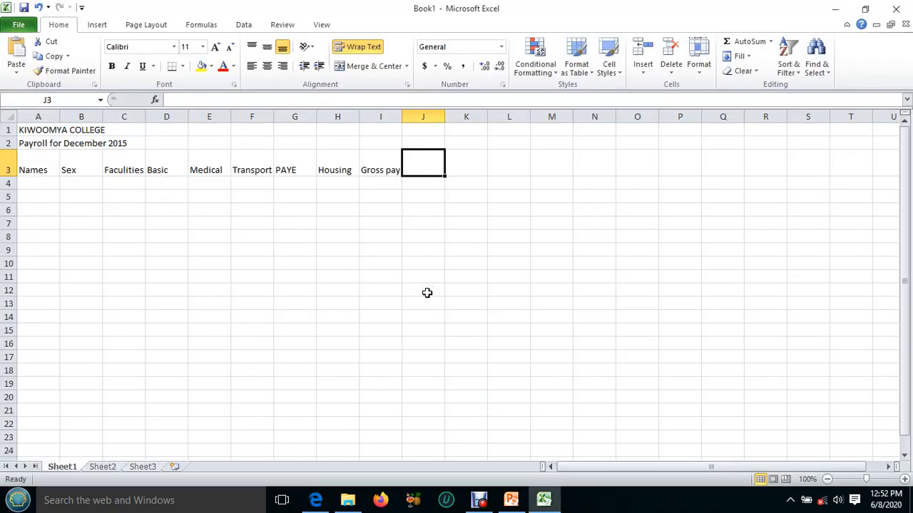
text(Net pay)
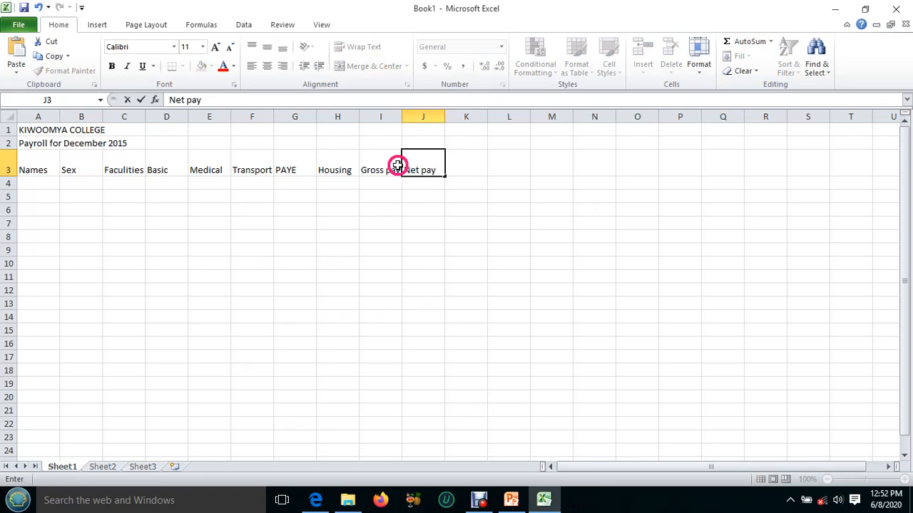
click(397, 169)
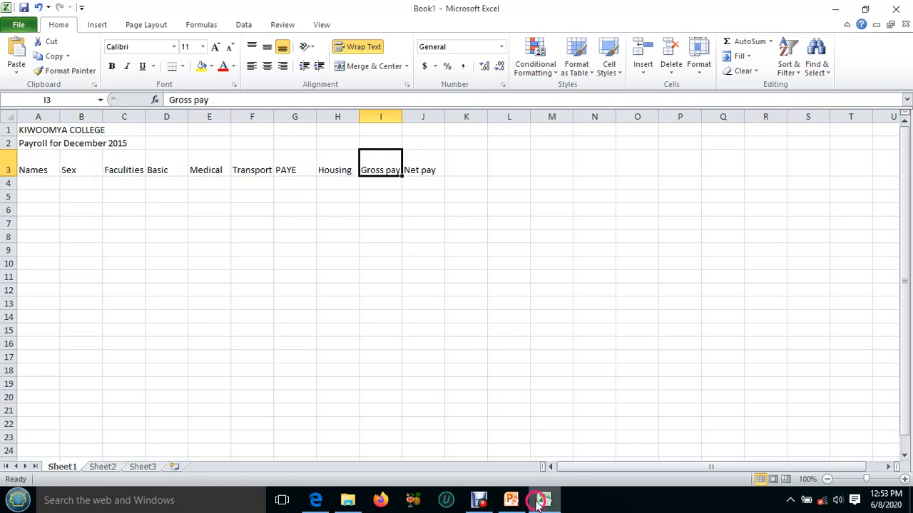
click(324, 503)
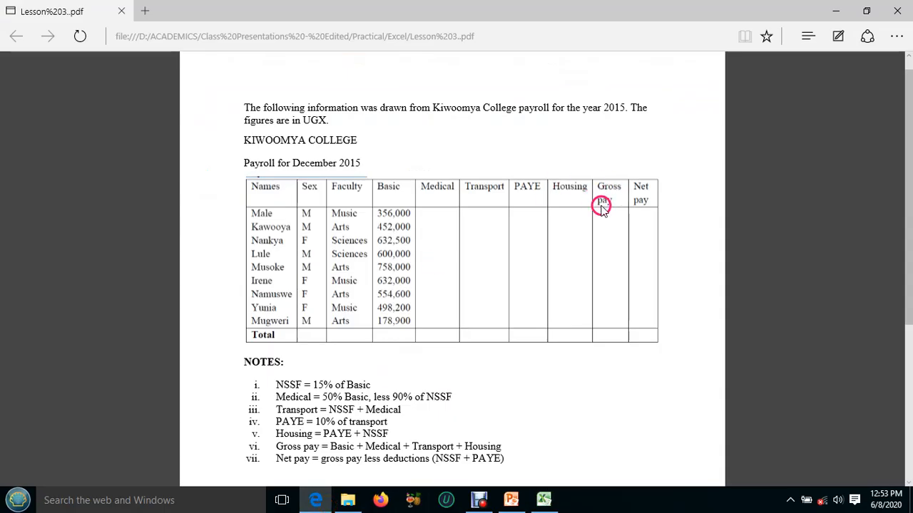
click(316, 503)
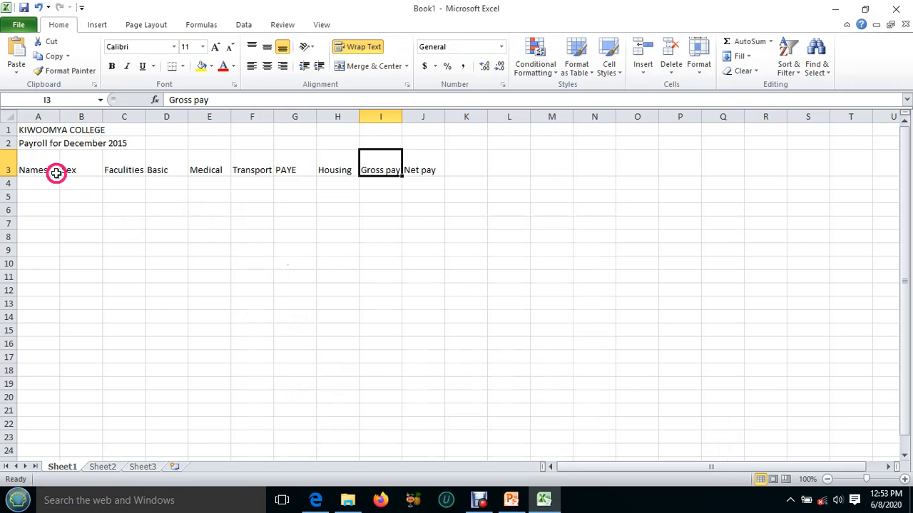
Increase the font size of the KIWOOMYA COLLEGE and Payroll for December 2015 title lines to 12.
click(23, 129)
drag(24, 129, 91, 131)
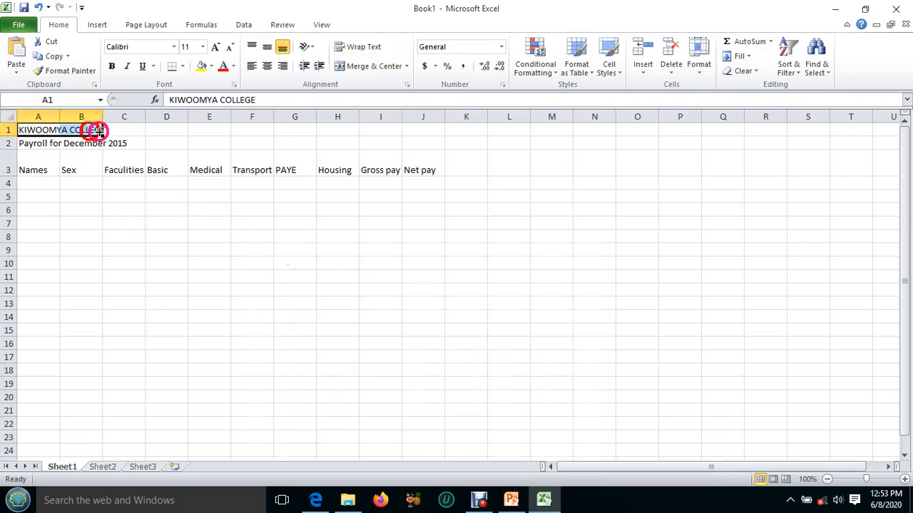
click(216, 48)
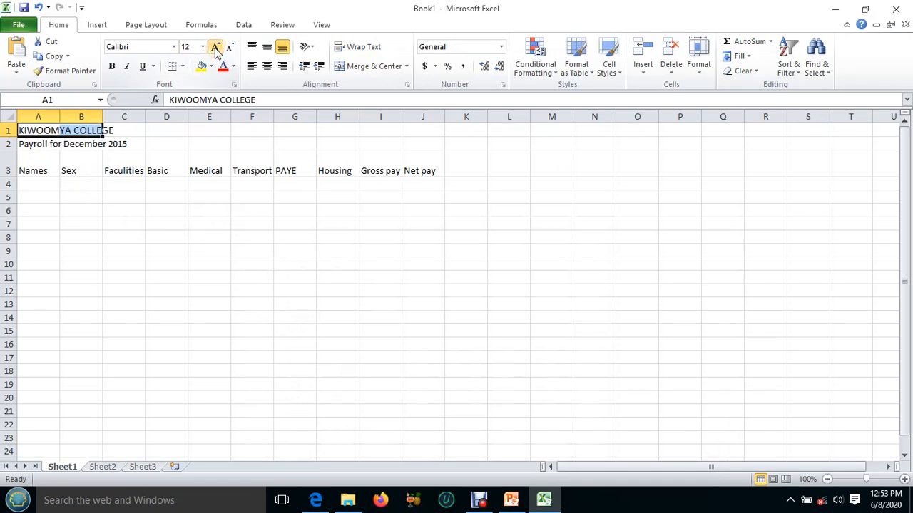
click(50, 144)
drag(50, 144, 120, 143)
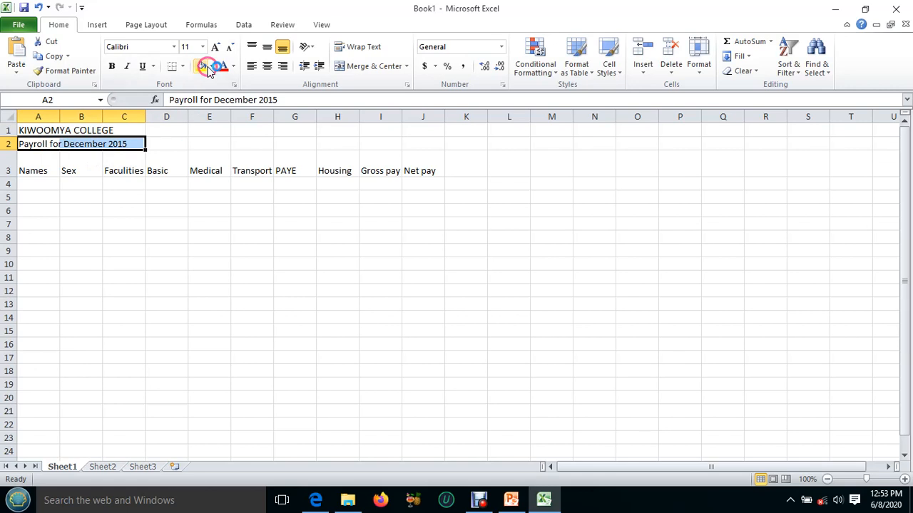
click(216, 46)
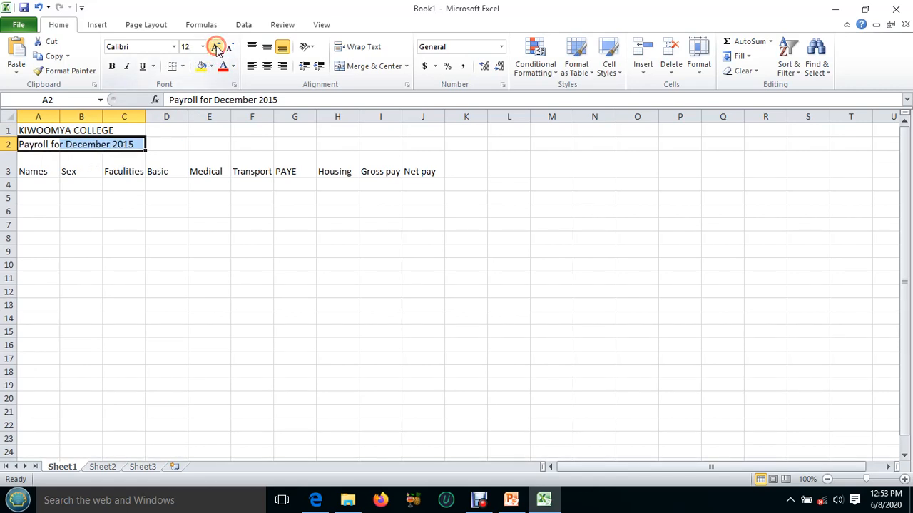
Increase the font size of the column headings in A3:J3 to 12.
drag(27, 171, 417, 164)
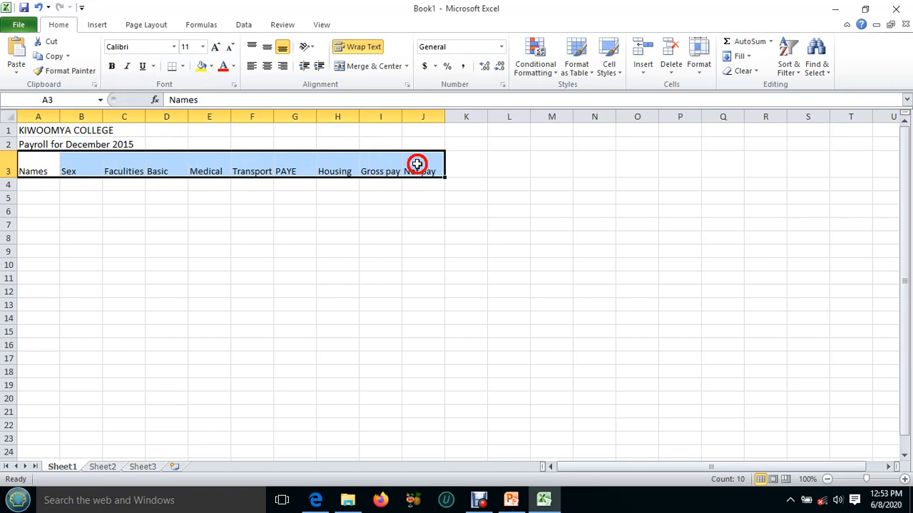
click(216, 48)
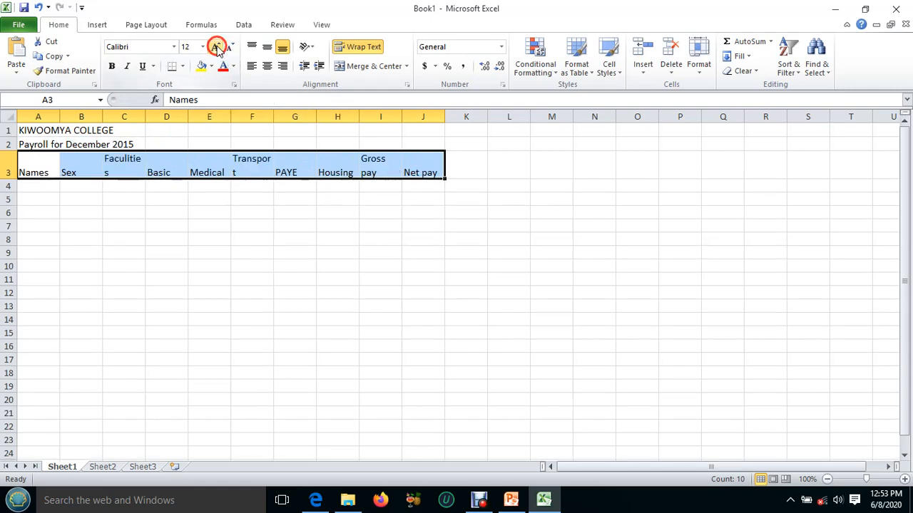
click(436, 170)
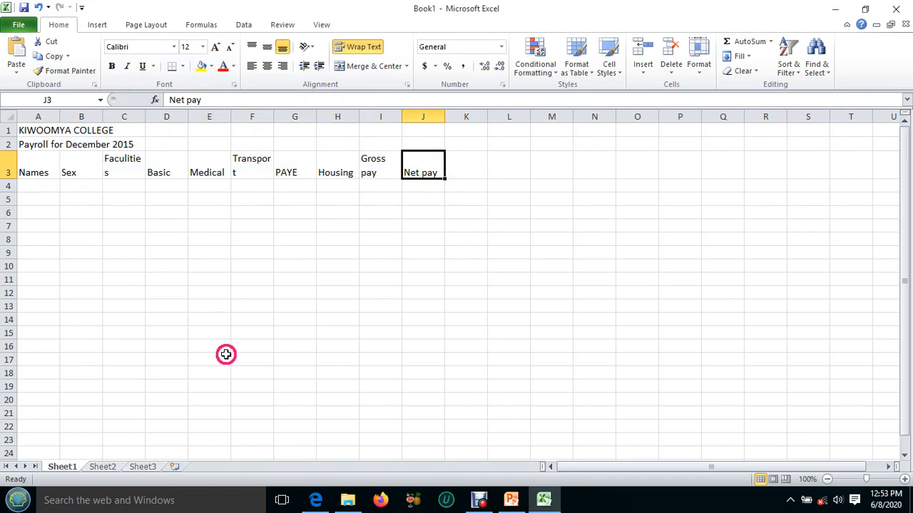
Check the heading layout in the lesson PDF, and widen columns C and F to fit their headings and narrow column J so Net pay wraps.
click(510, 499)
click(539, 501)
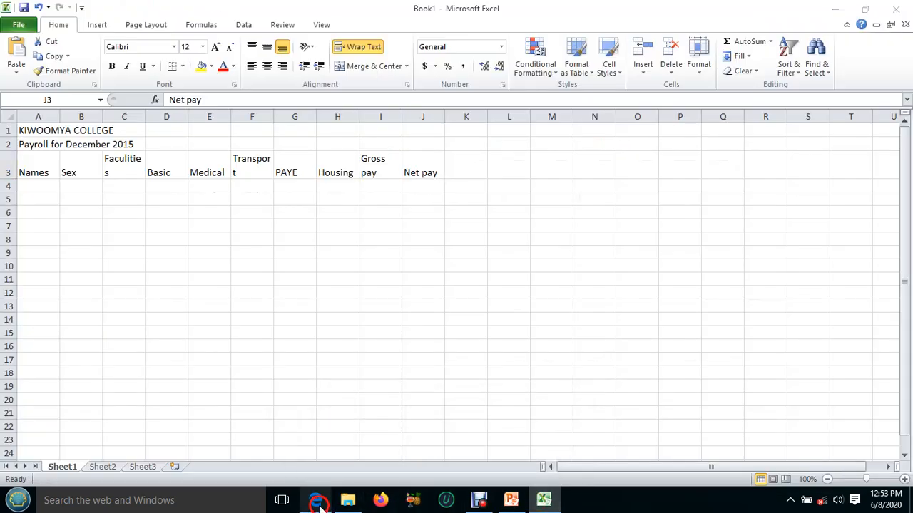
click(315, 499)
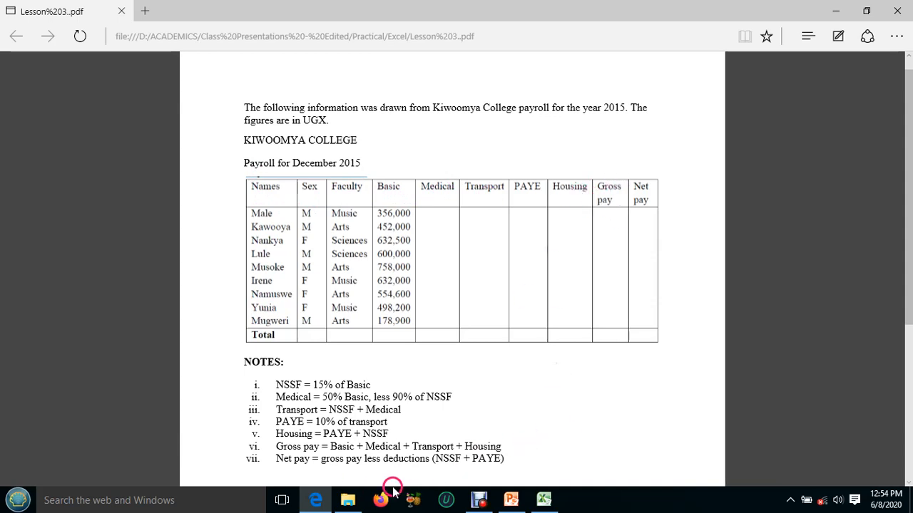
click(543, 502)
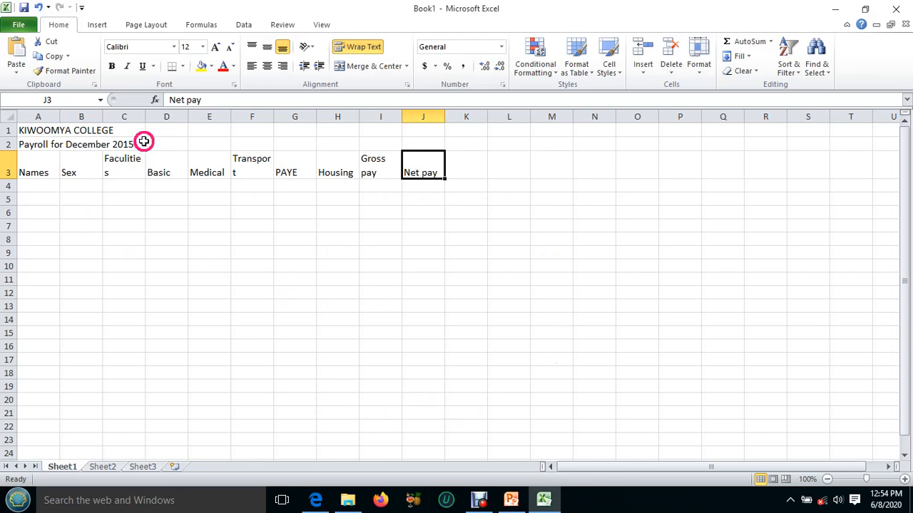
drag(145, 116, 149, 115)
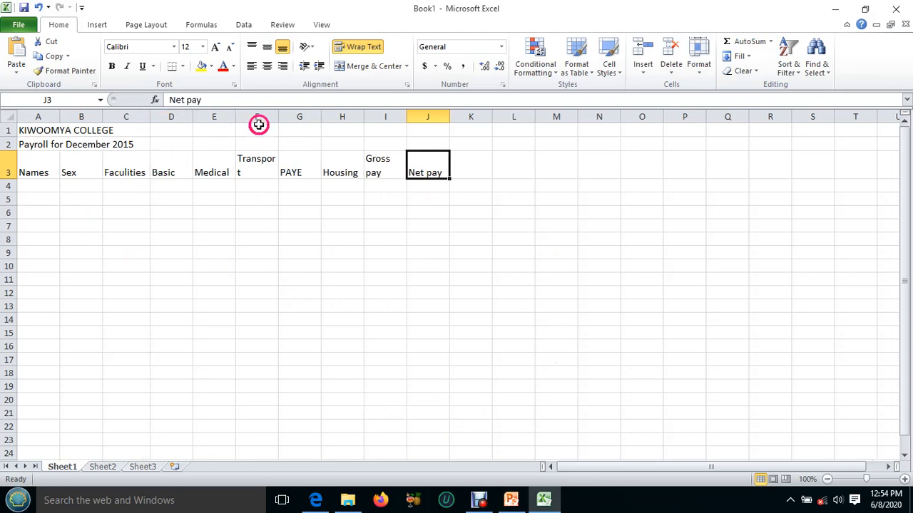
drag(277, 117, 282, 118)
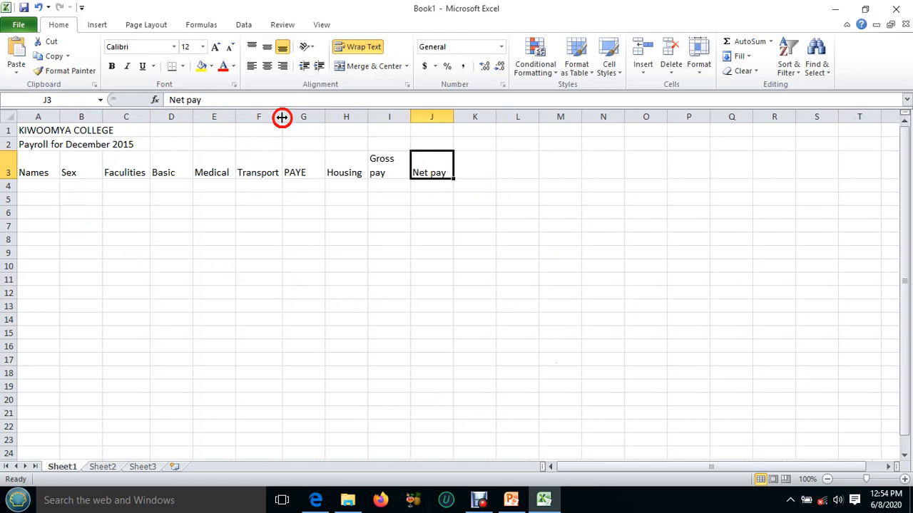
drag(454, 118, 445, 117)
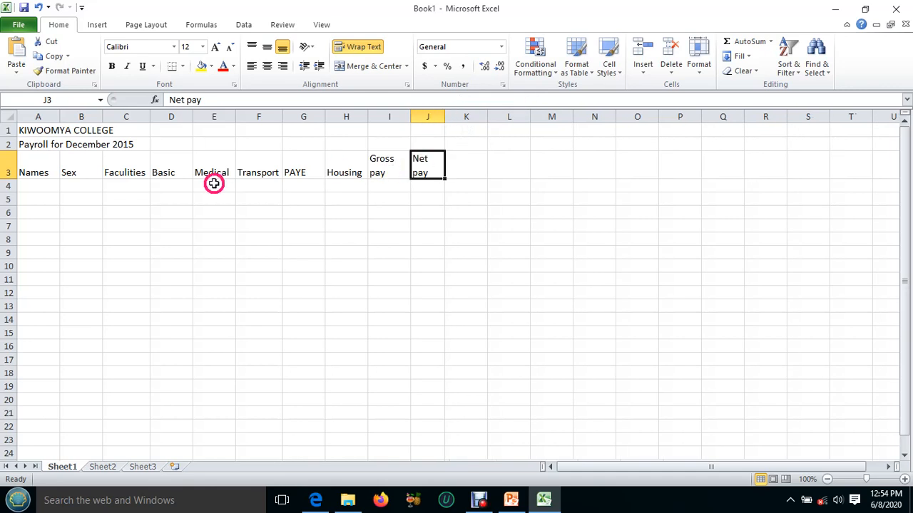
click(456, 164)
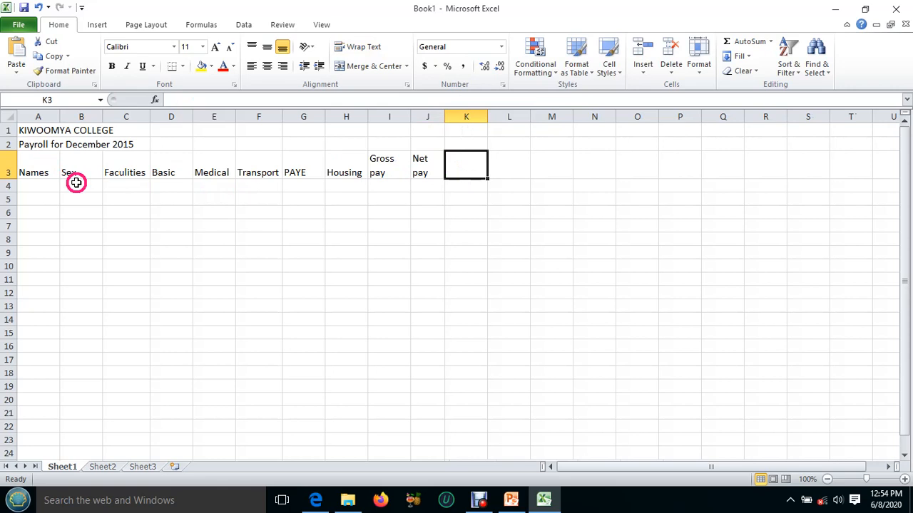
Check the heading alignment in the lesson PDF, and align the headings in A3:J3 to the top of their cells.
click(321, 501)
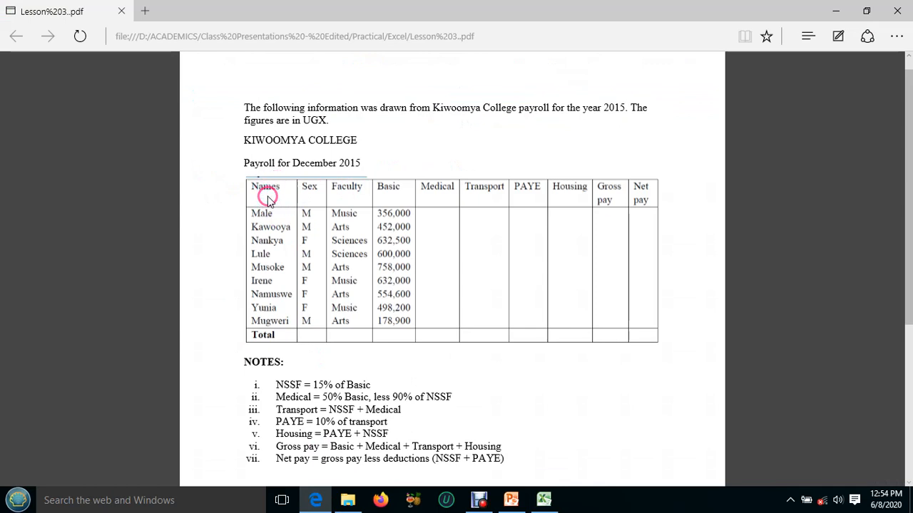
click(543, 500)
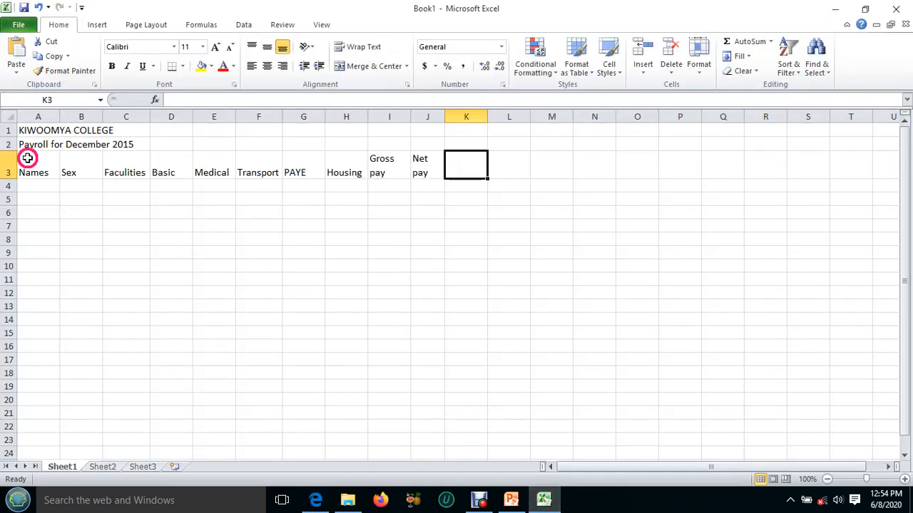
drag(27, 158, 420, 161)
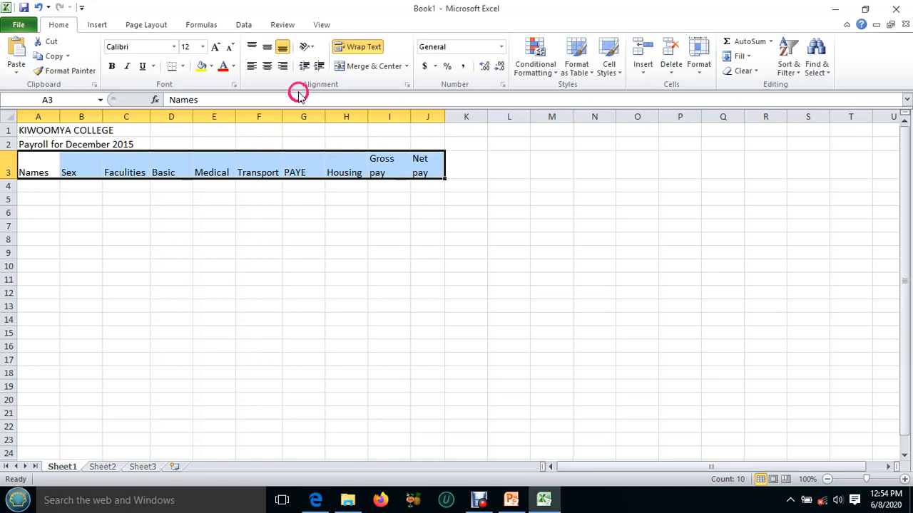
click(251, 47)
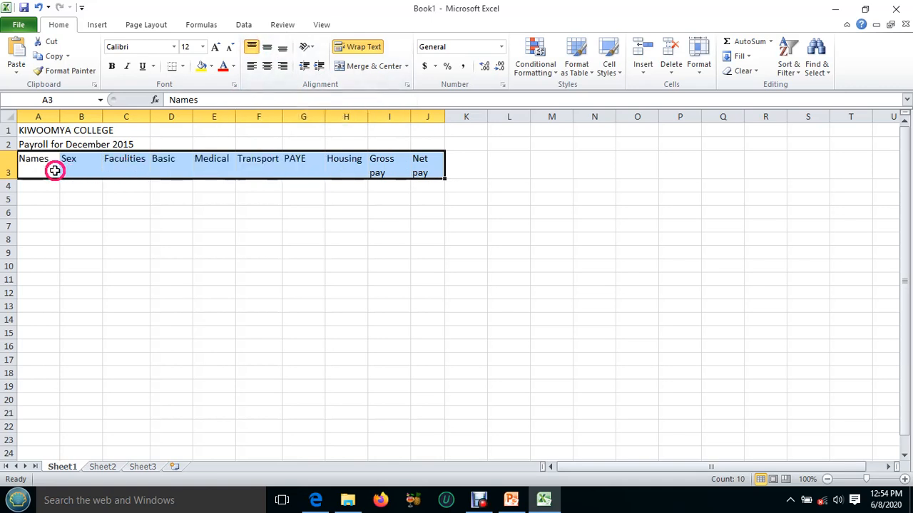
Check the alignment of the heading cells from A3 to H3 one by one, and select cell A4.
click(55, 169)
click(84, 173)
click(122, 169)
click(159, 169)
click(213, 170)
click(257, 169)
click(302, 168)
click(334, 171)
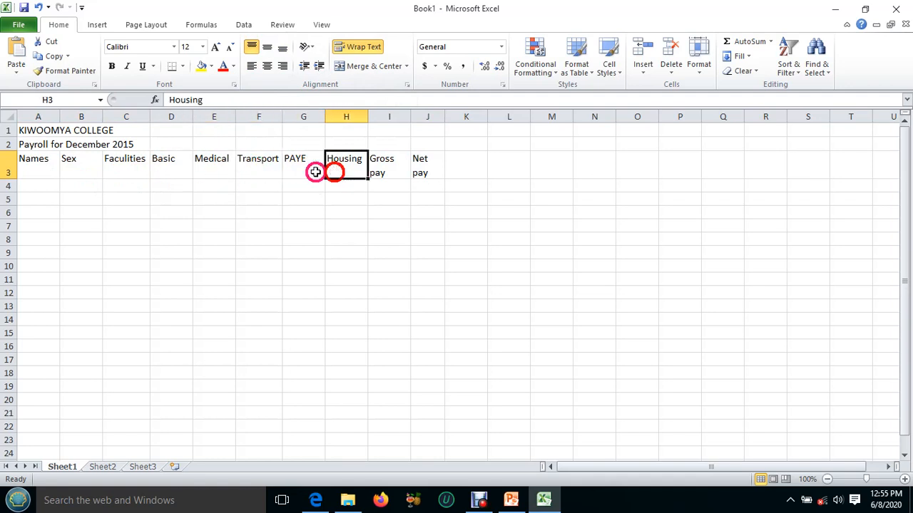
click(38, 185)
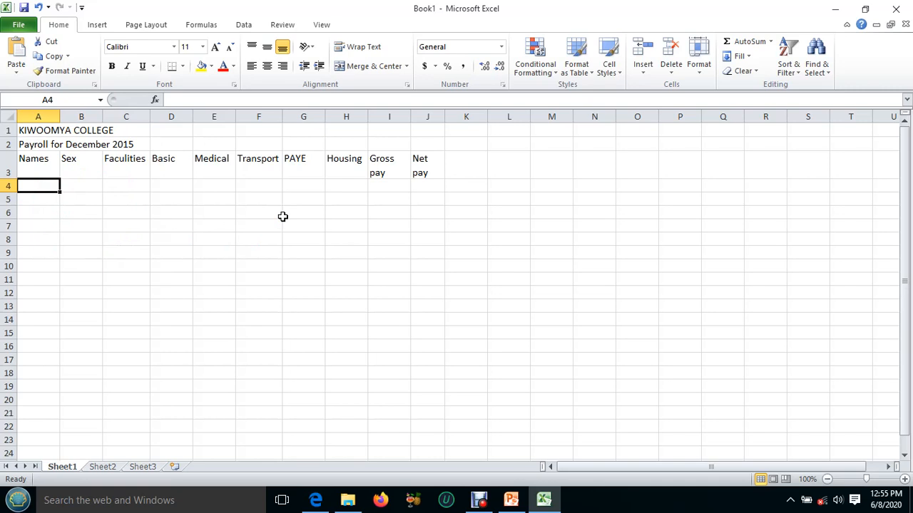
Paste the copied employee rows with names, sex, faculties and basic pay into the table starting at A4.
text(Male	M	Music	356,000 Kawooya	M	Arts	452,000 Nankya	F	Sciences	632,500 Lule	M	Sciences	600,000 Musoke	M	Arts	758,000 Irene	F	Music	632,000 Namuswe	F	Arts	554,600 Yunia	F	Music	498,200 Mugweri	M	Arts	178,900)
key(ctrl)
click(213, 265)
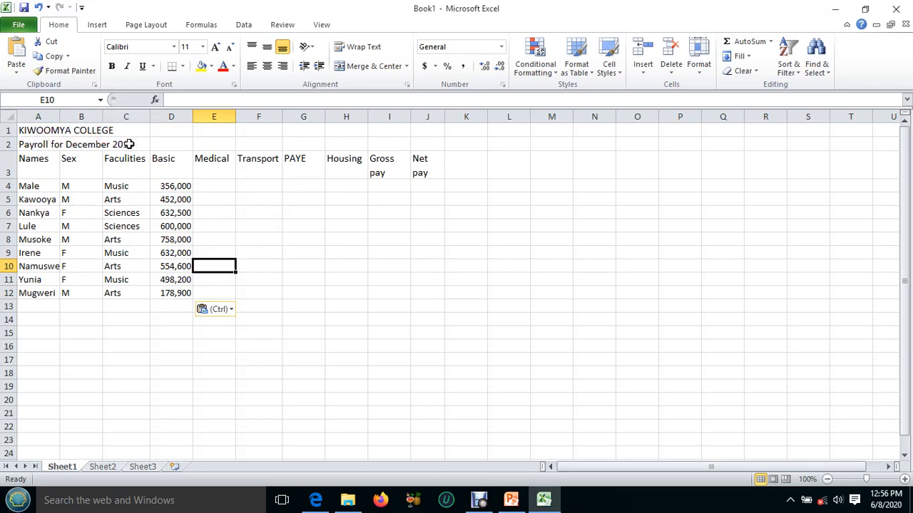
Check the calculation notes in the lesson PDF, and insert a column before Medical with the heading NSSF in E3.
click(201, 184)
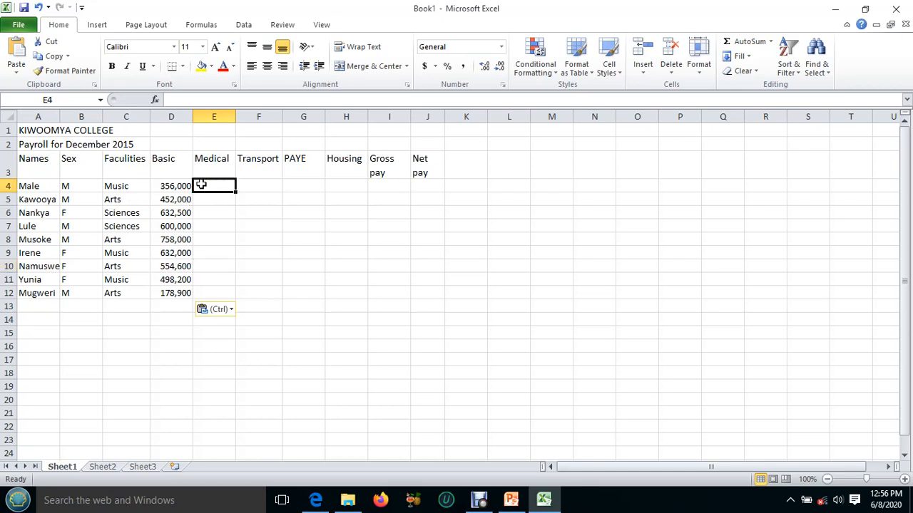
click(315, 502)
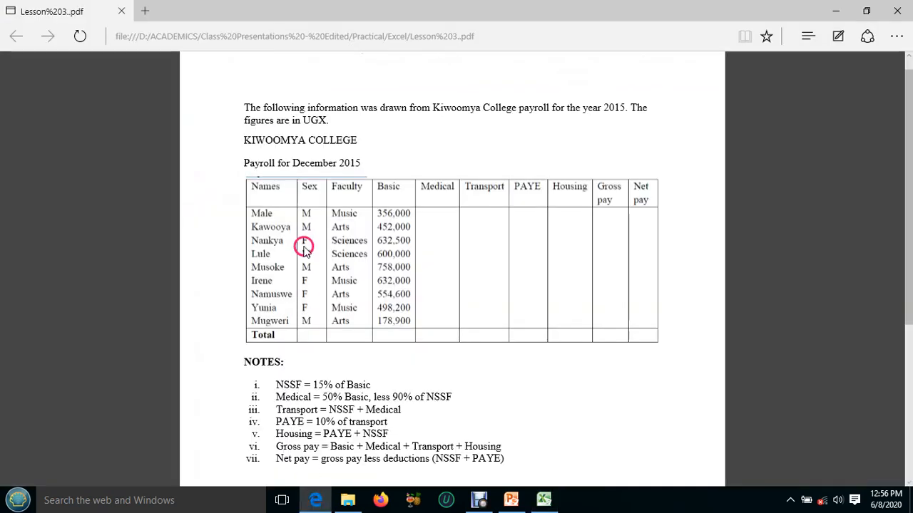
scroll(303, 250, down, 2)
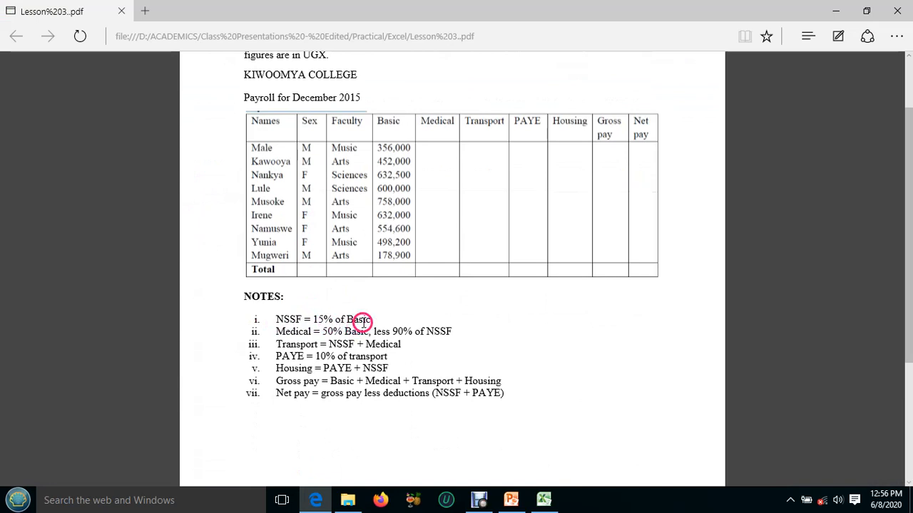
click(543, 501)
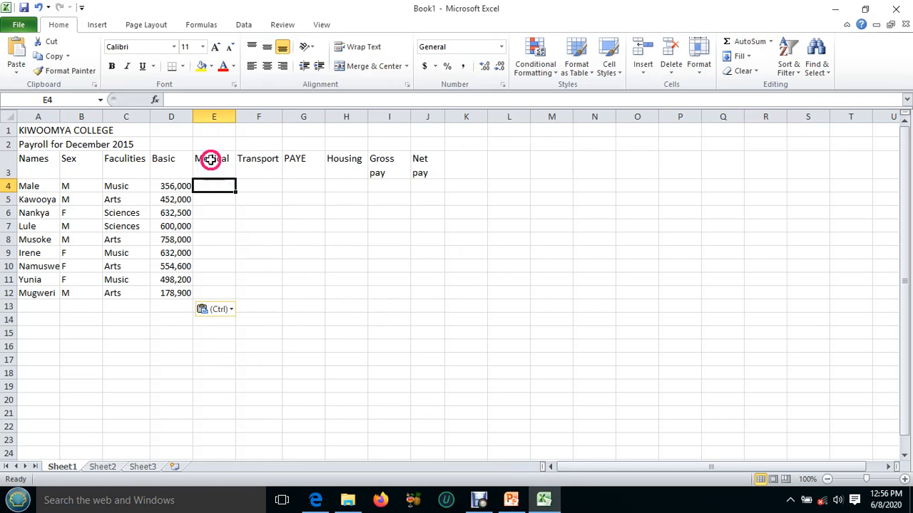
click(216, 115)
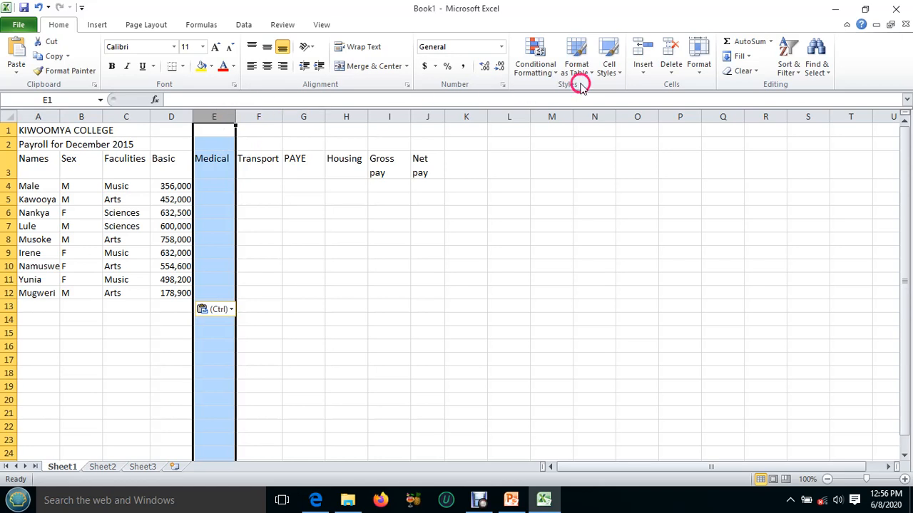
click(641, 49)
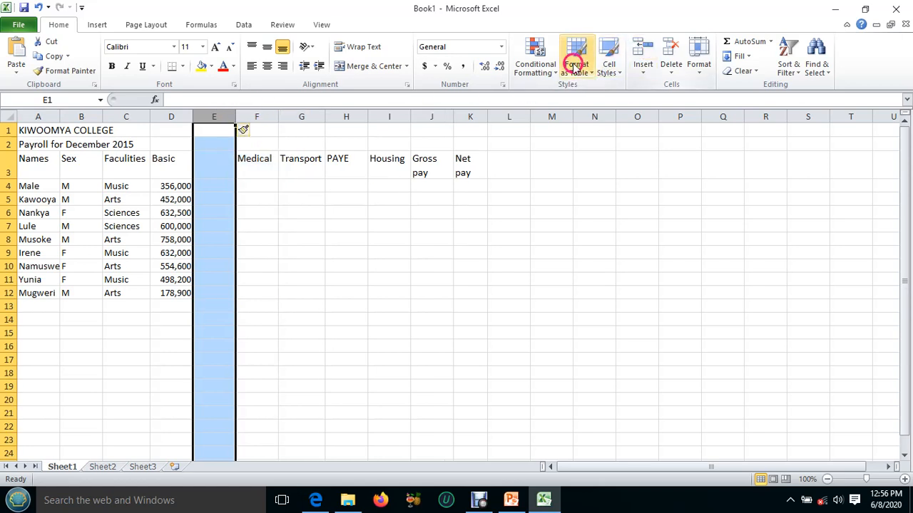
click(212, 155)
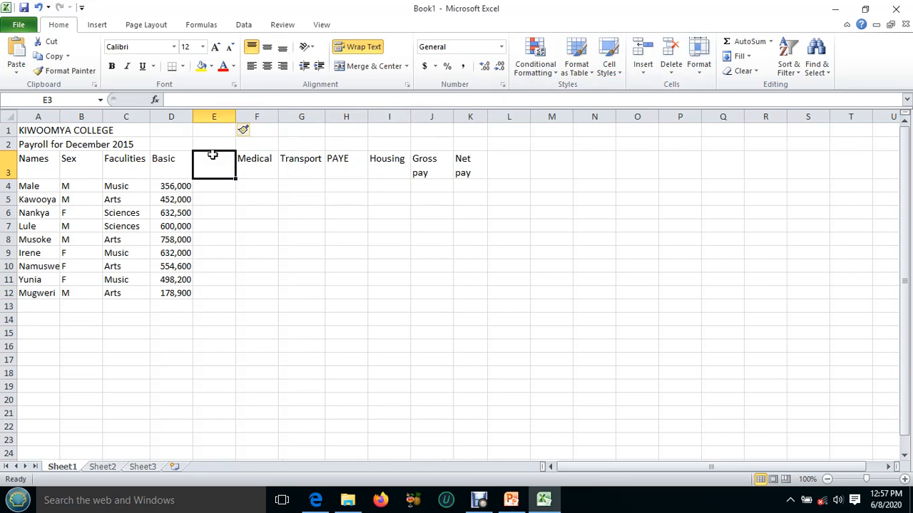
text(NSS)
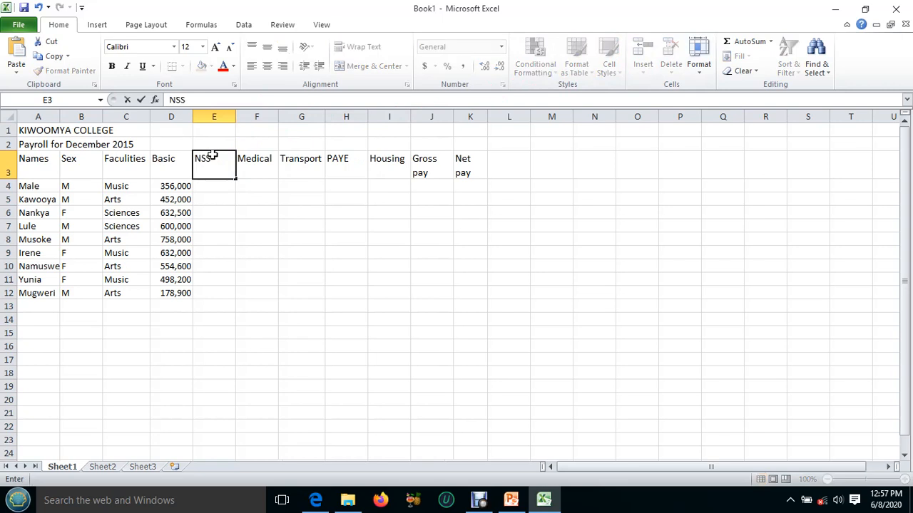
text(F)
Enter the NSSF formula =15%*D4 in E4 and fill it down to E12.
click(218, 187)
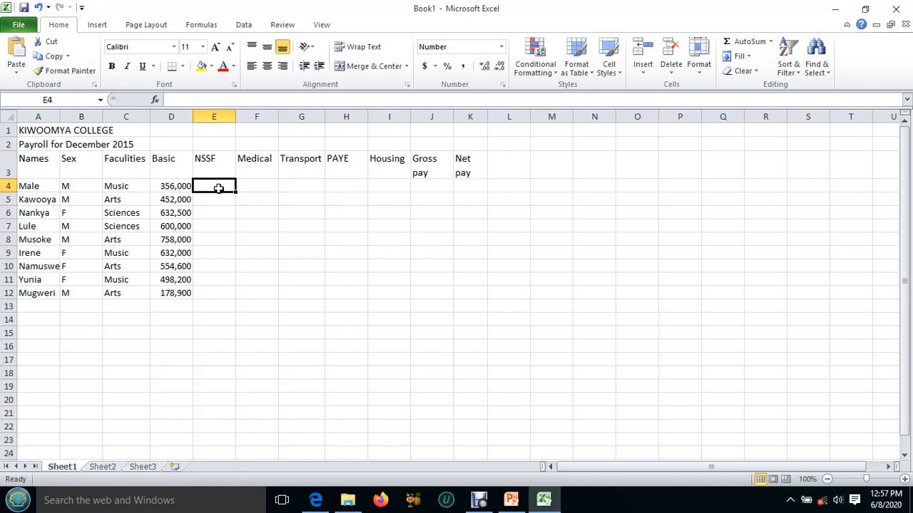
text(=15%*)
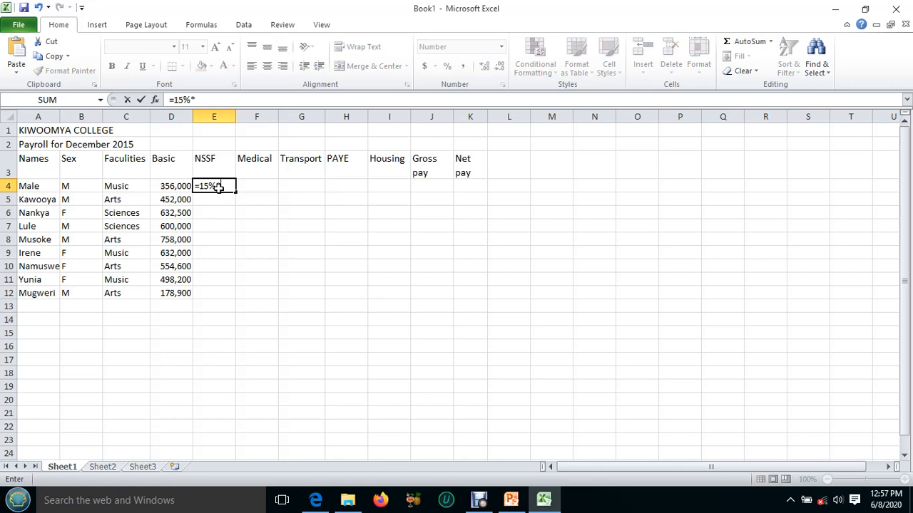
click(214, 184)
click(165, 188)
click(170, 186)
key(Return)
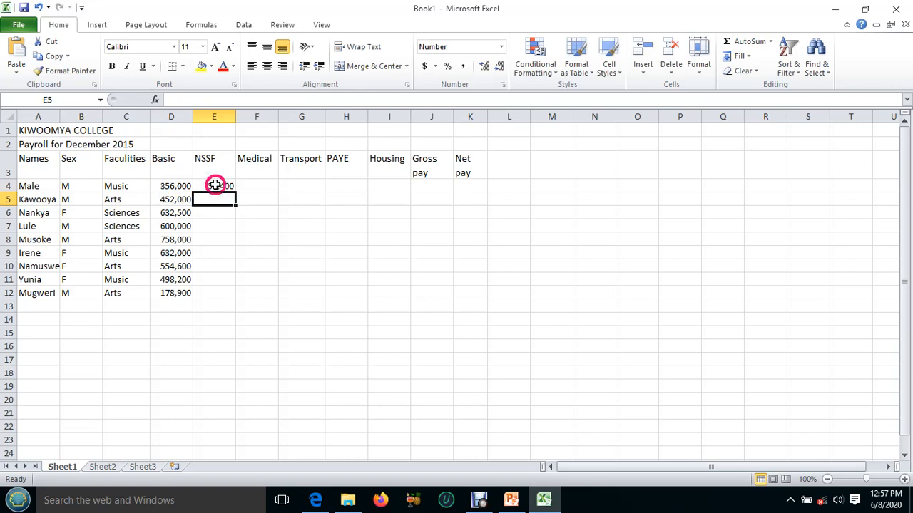
click(213, 185)
click(213, 185)
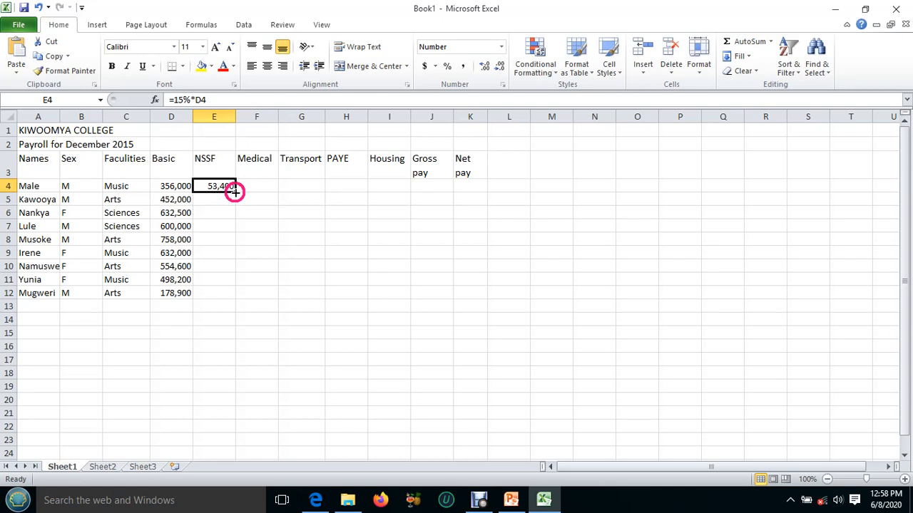
drag(236, 191, 236, 294)
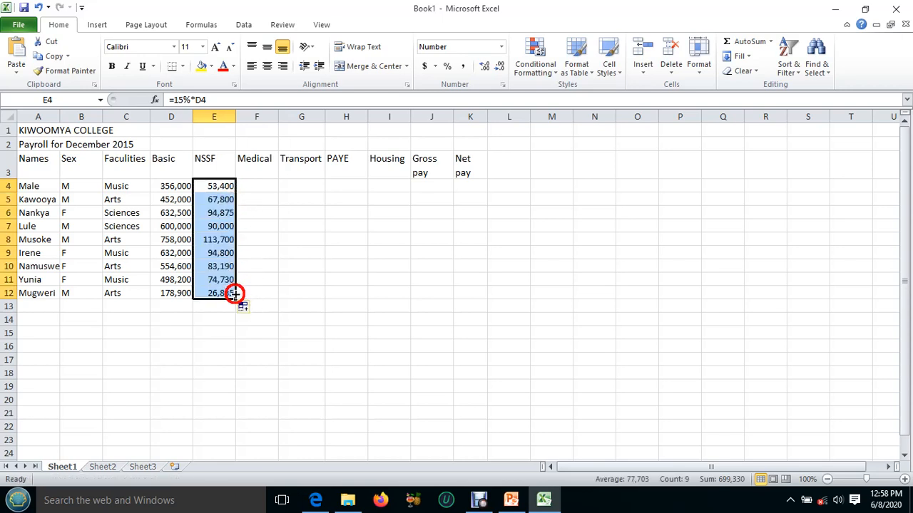
Following the Medical rule in the lesson PDF, enter =(50%*D4)-(90%*E4) in F4 and fill it down to F12.
click(261, 186)
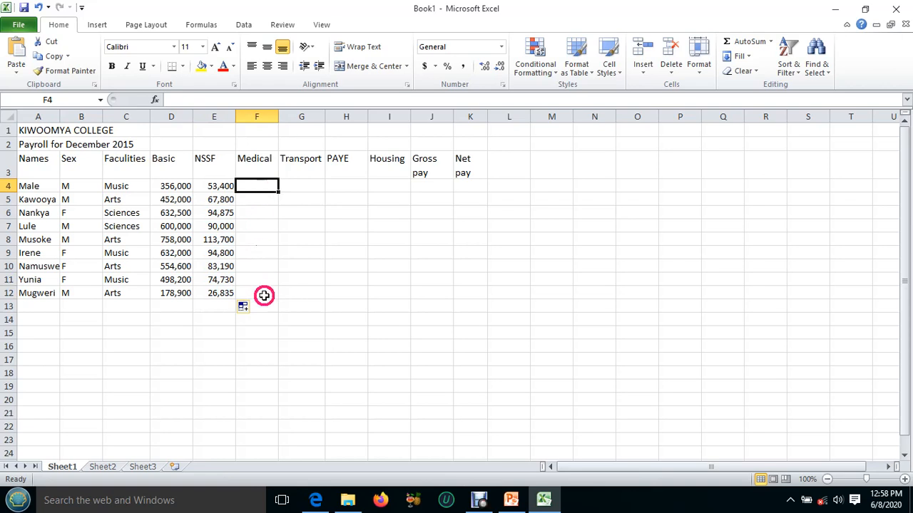
click(315, 499)
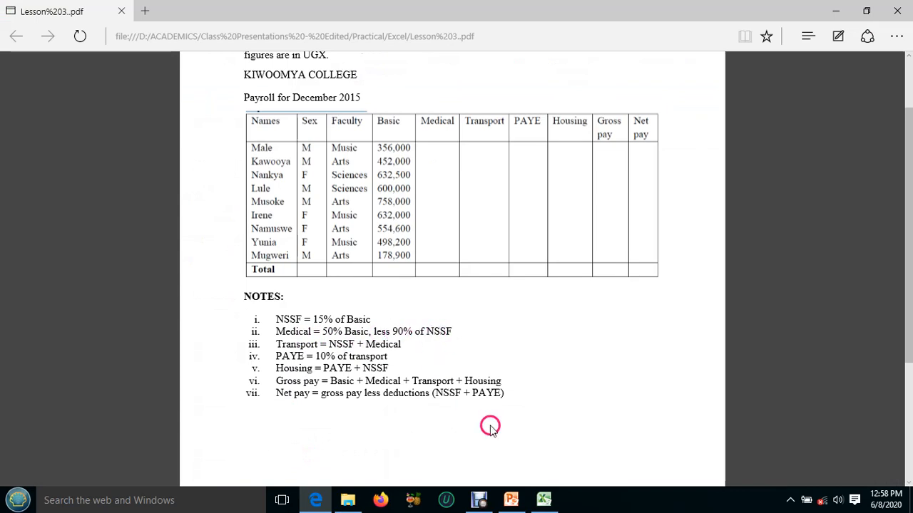
click(541, 502)
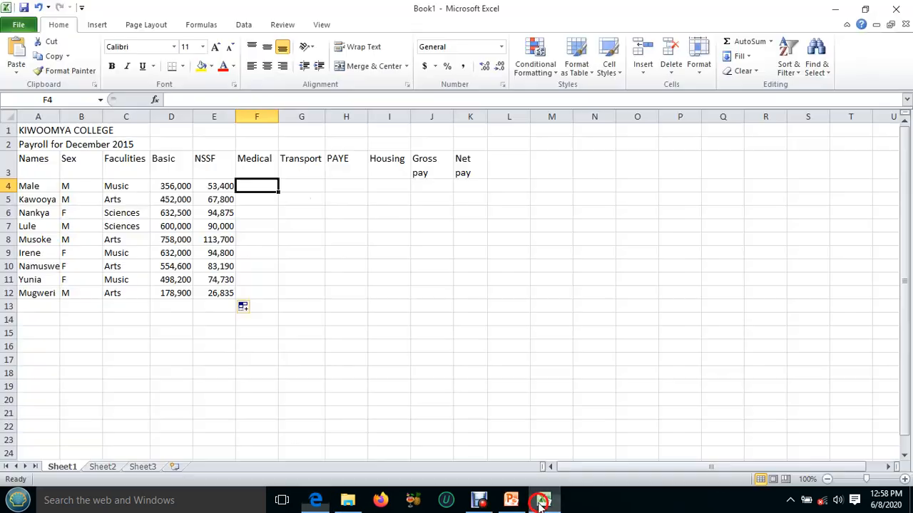
click(251, 189)
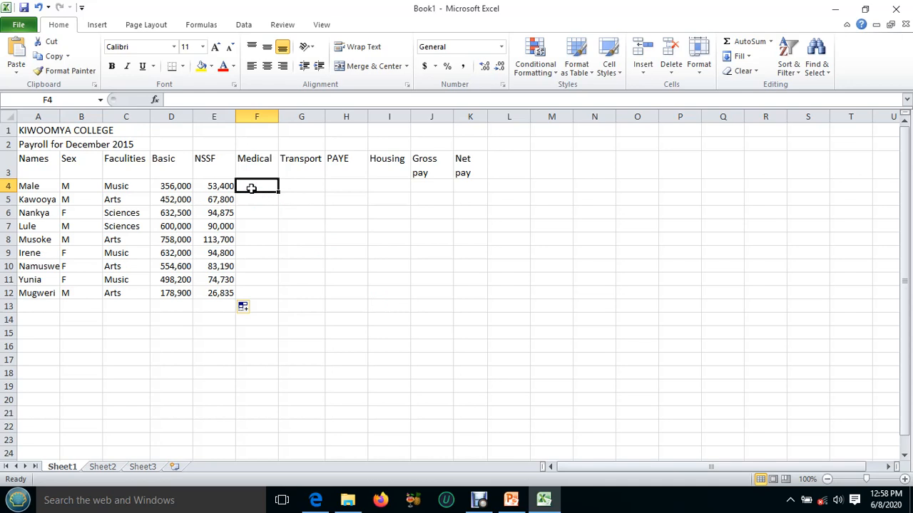
text(=)
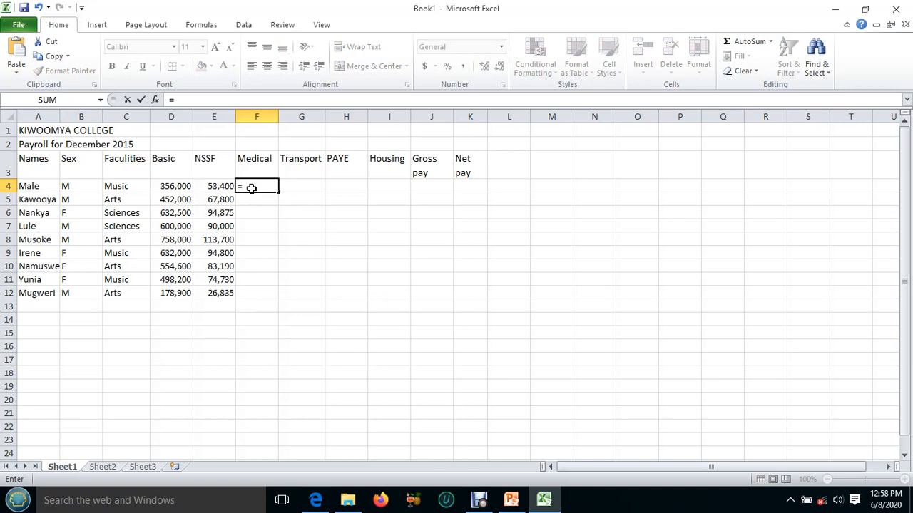
text((50%*)
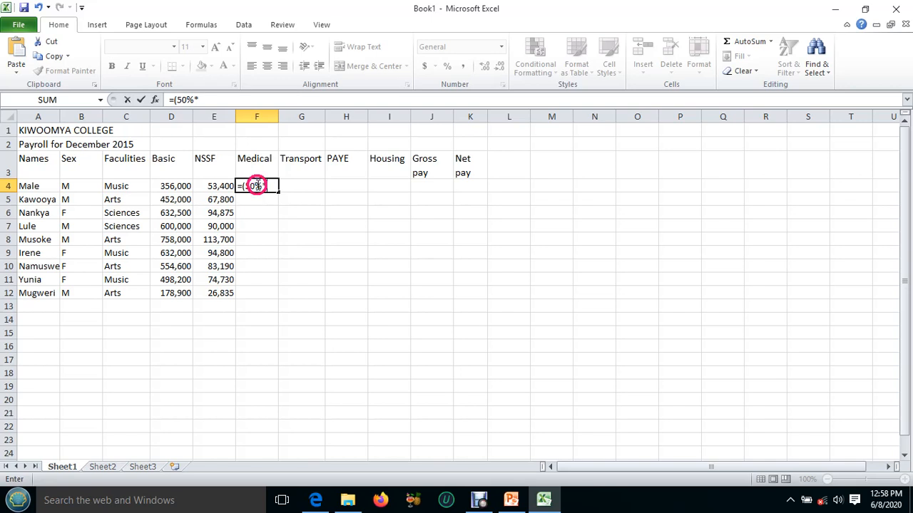
click(175, 186)
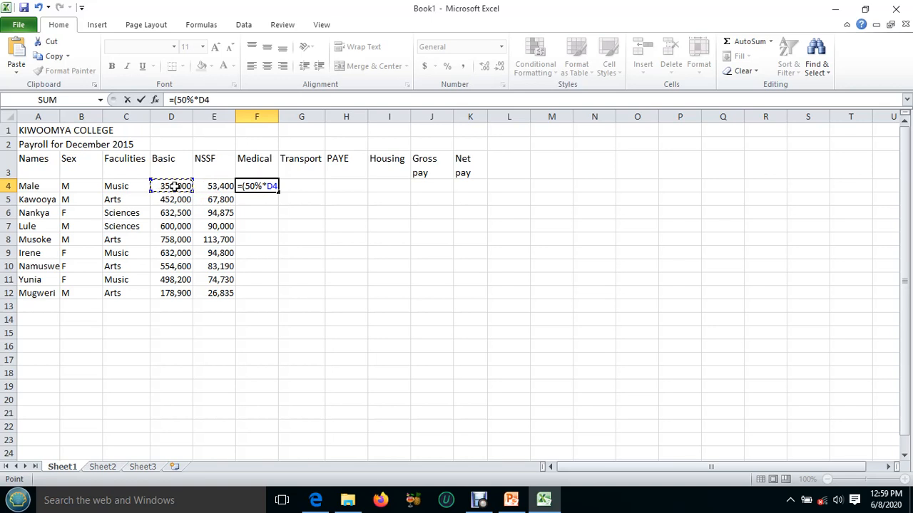
text()-()
text(90%)
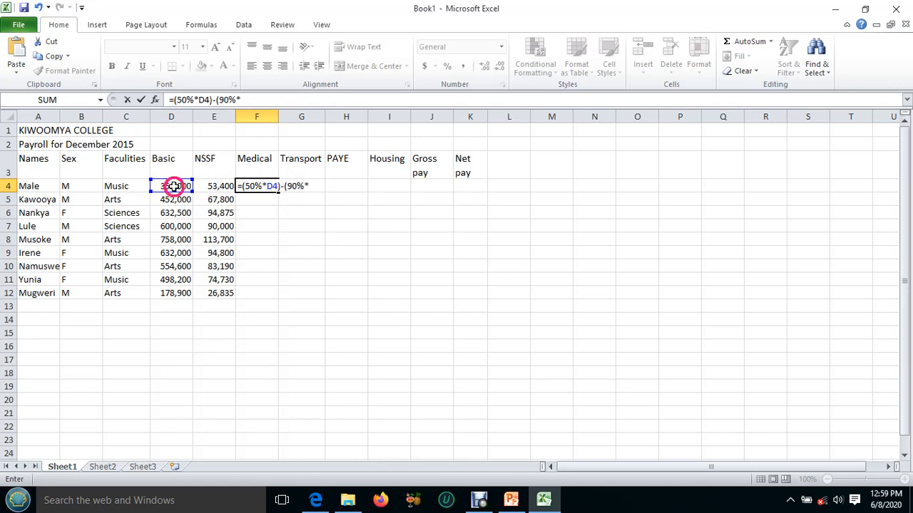
text(*)
click(214, 186)
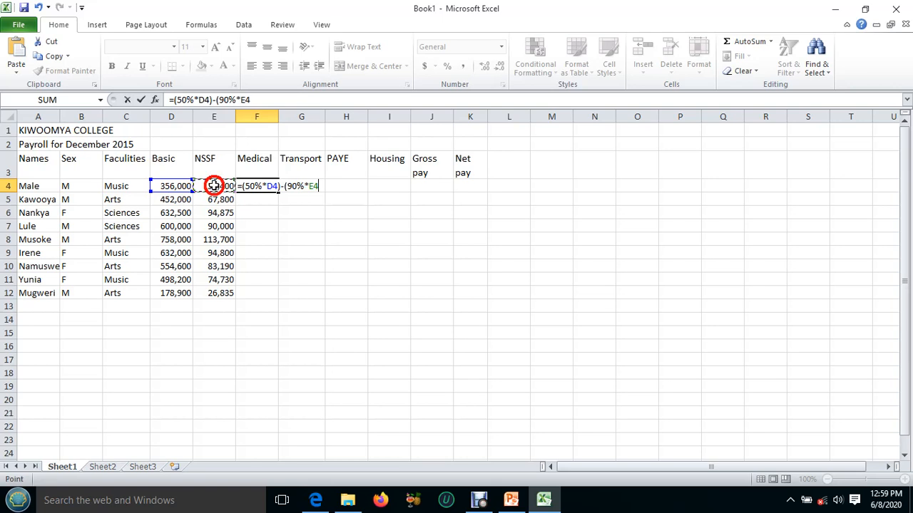
text())
key(Return)
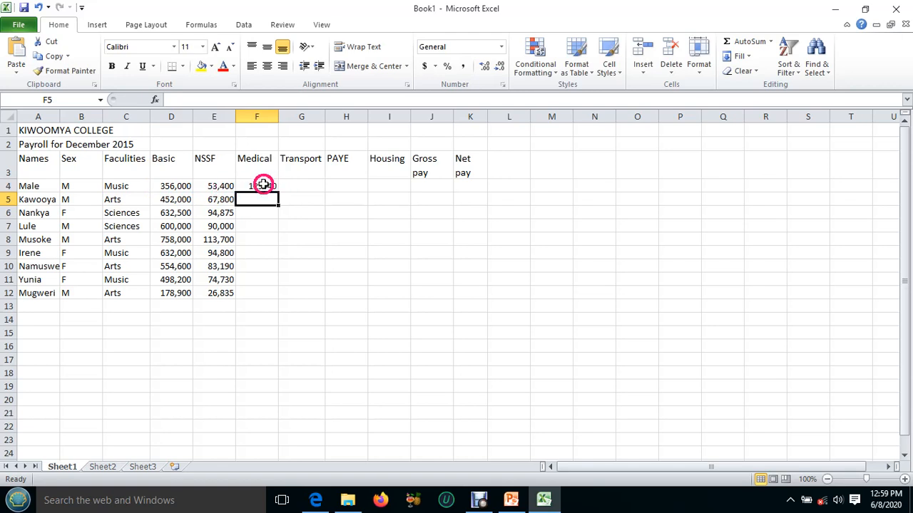
click(263, 186)
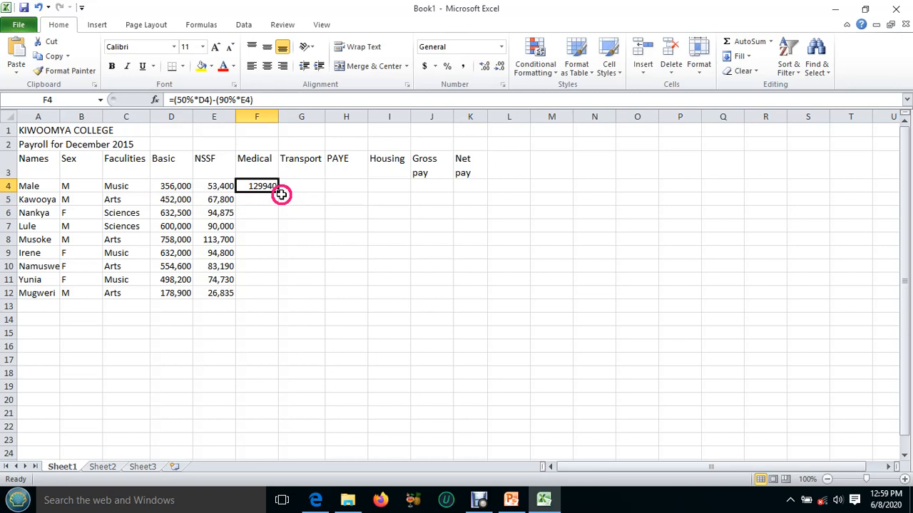
drag(278, 190, 281, 293)
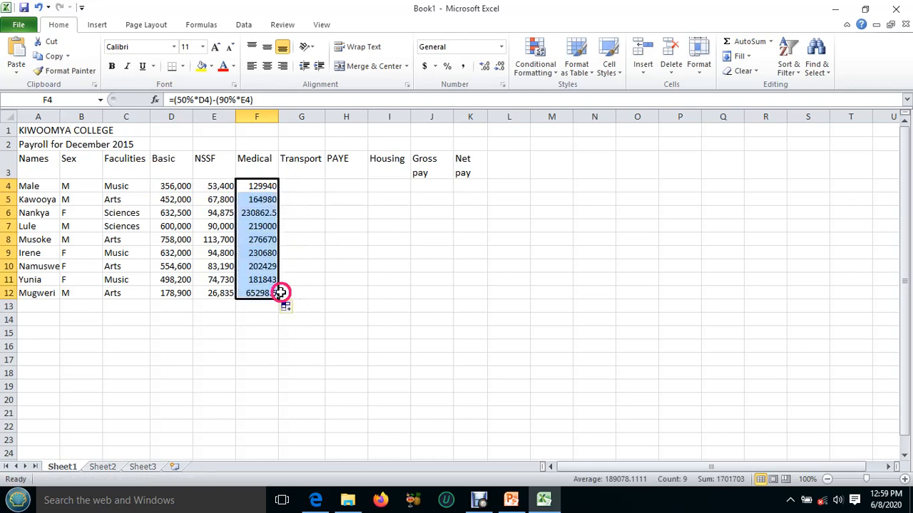
Following the Transport rule in the lesson PDF, enter =E4+F4 in G4 and fill it down to G12.
click(295, 186)
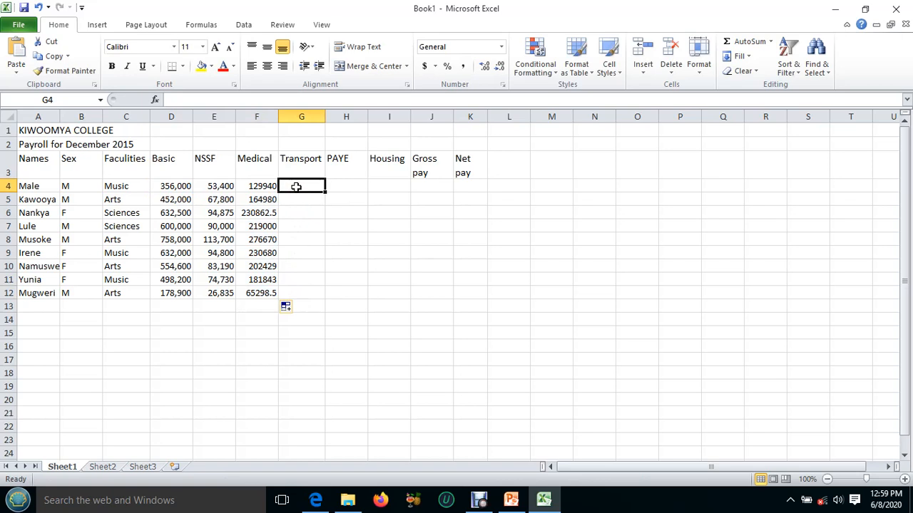
click(543, 501)
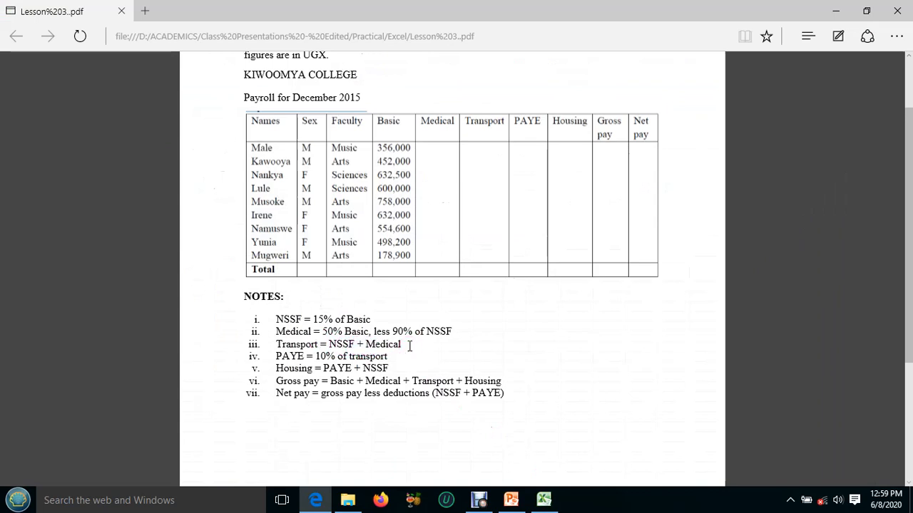
click(543, 500)
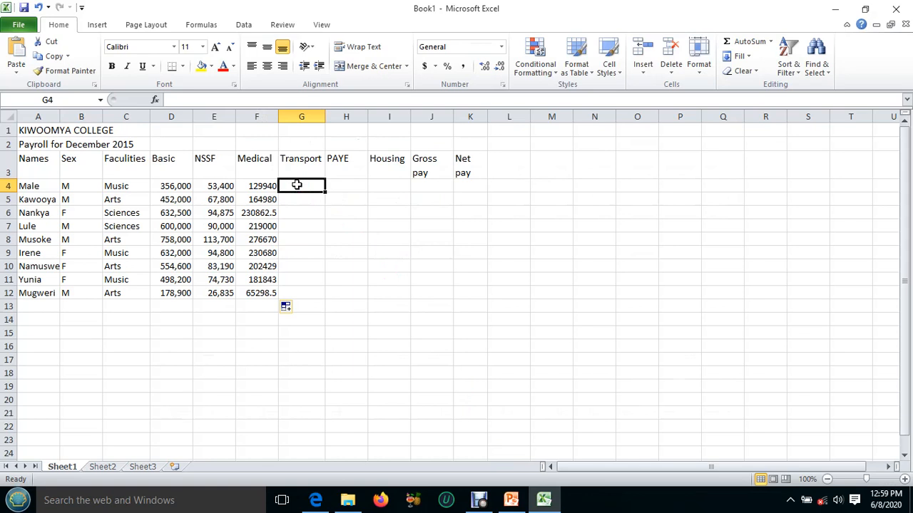
text(=)
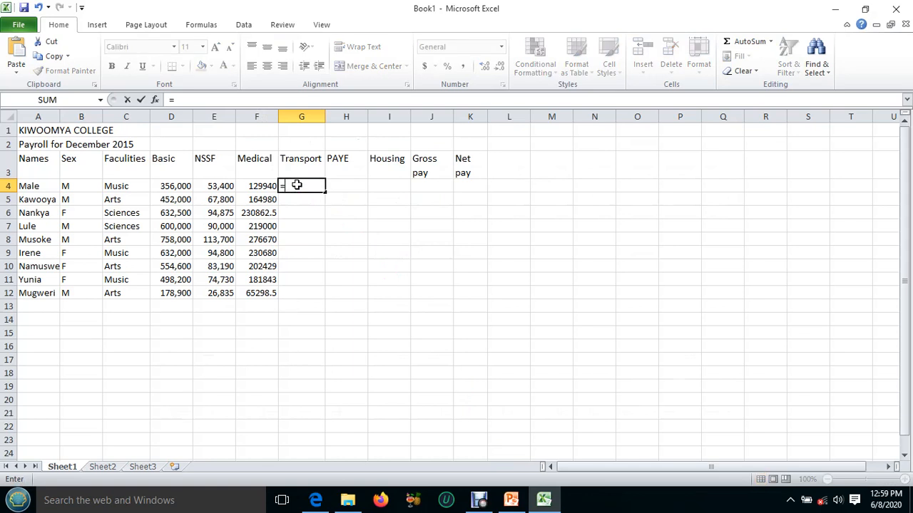
click(214, 184)
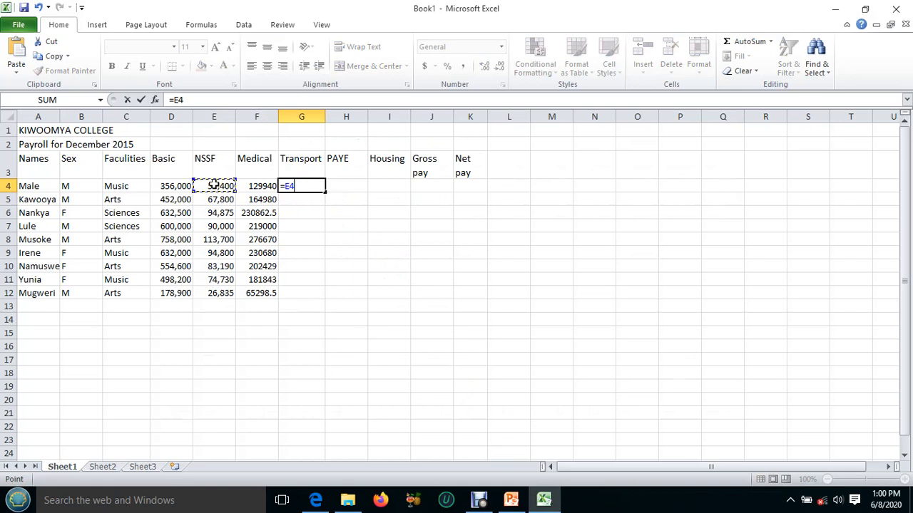
text(+)
click(258, 185)
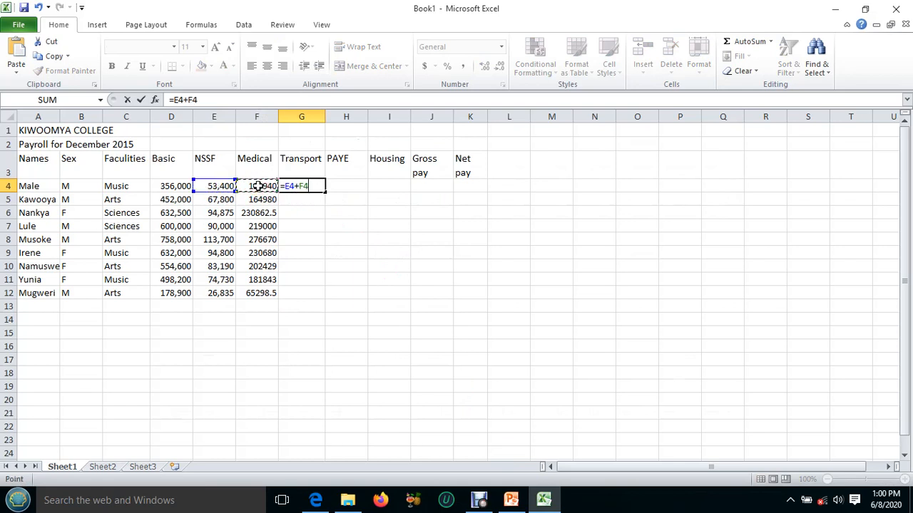
key(Return)
click(301, 186)
drag(325, 191, 323, 298)
Following the PAYE rule in the lesson PDF, enter =10%*G4 in H4 and fill it down to H12.
click(346, 186)
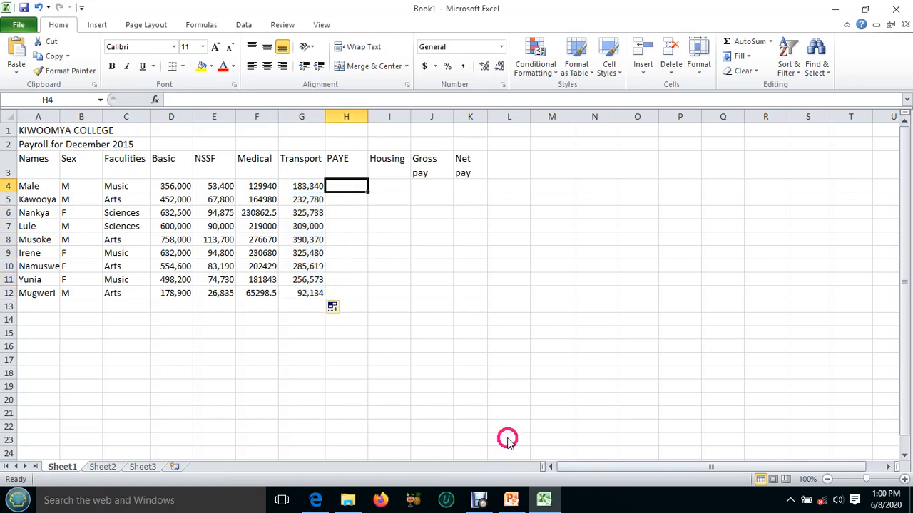
click(540, 501)
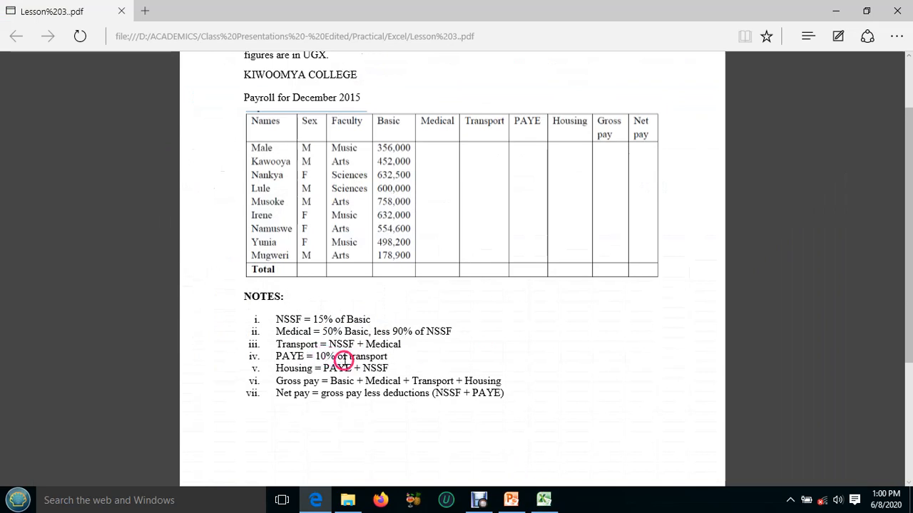
click(543, 500)
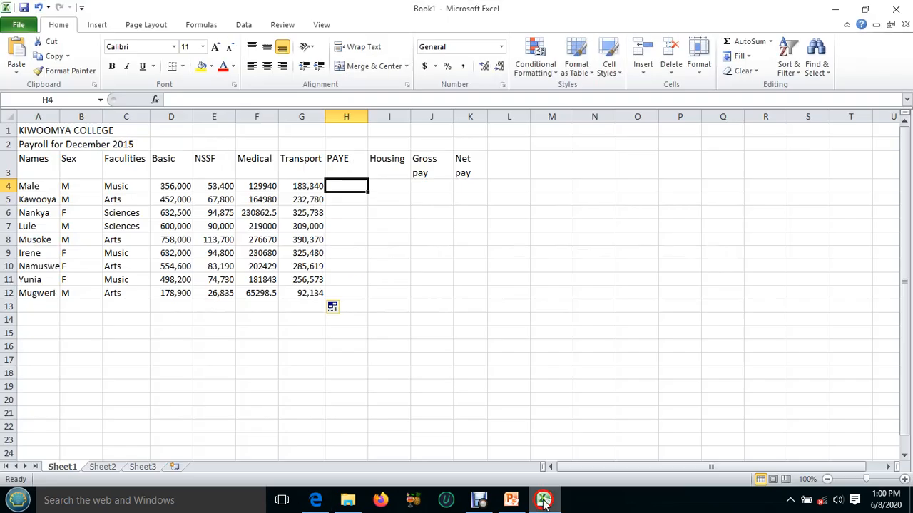
click(347, 184)
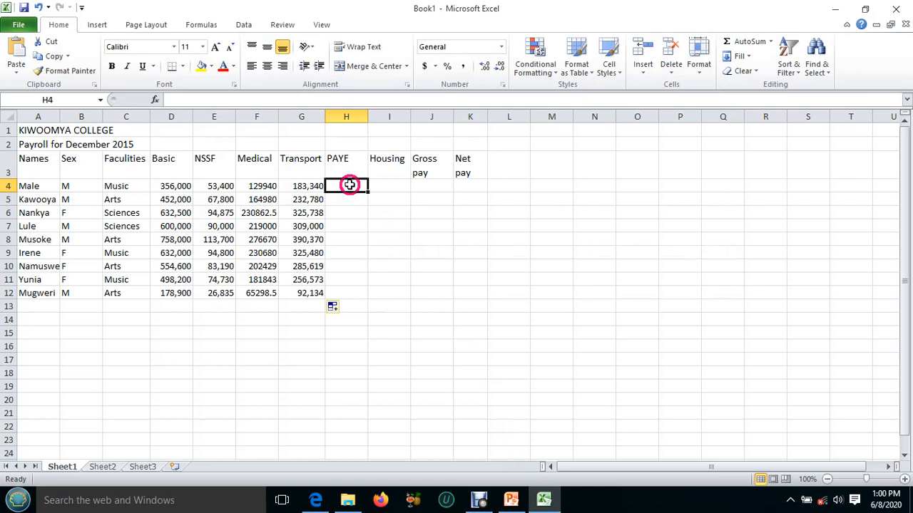
text(=10)
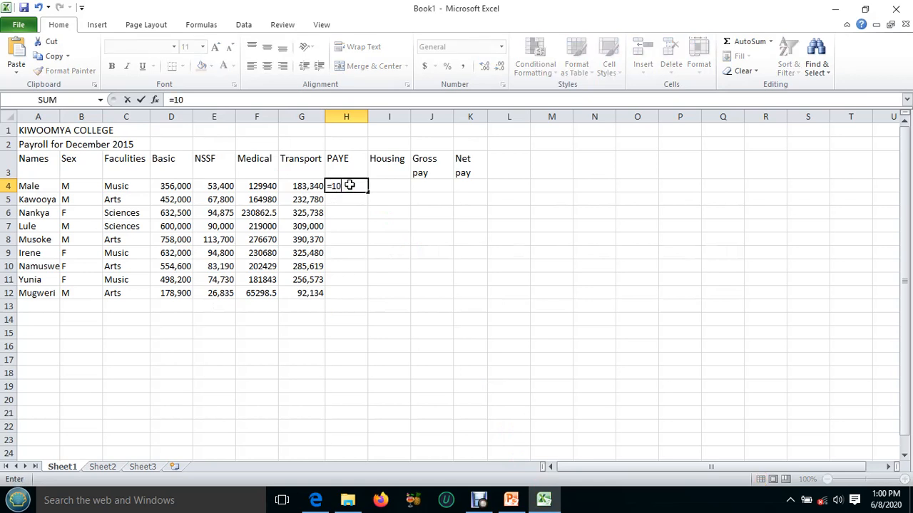
text(%*)
click(303, 187)
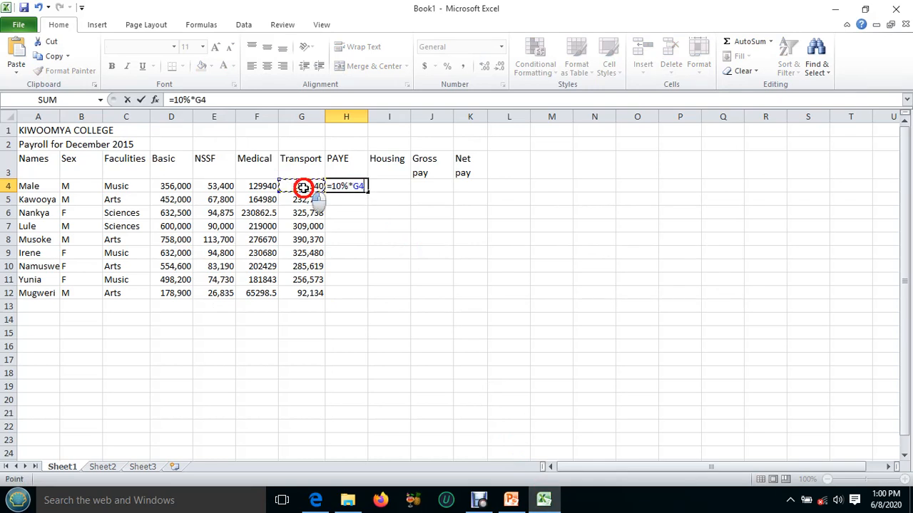
key(Return)
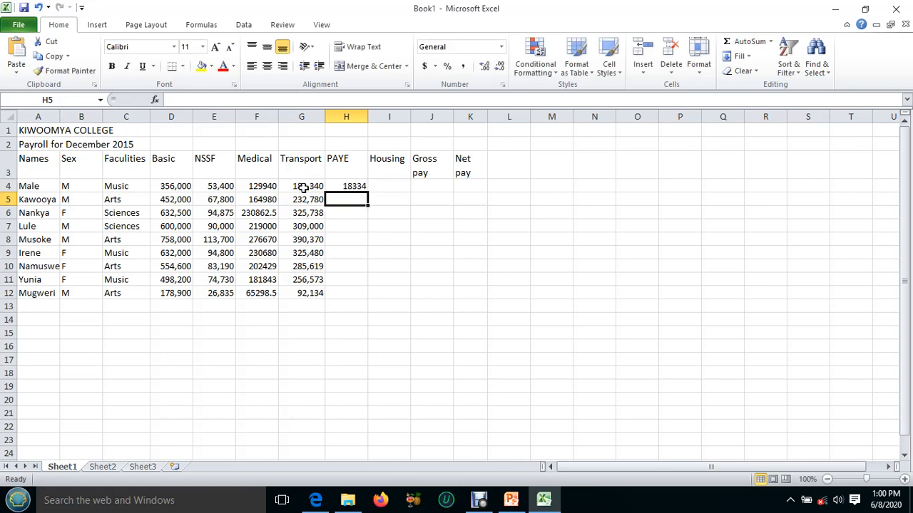
click(341, 186)
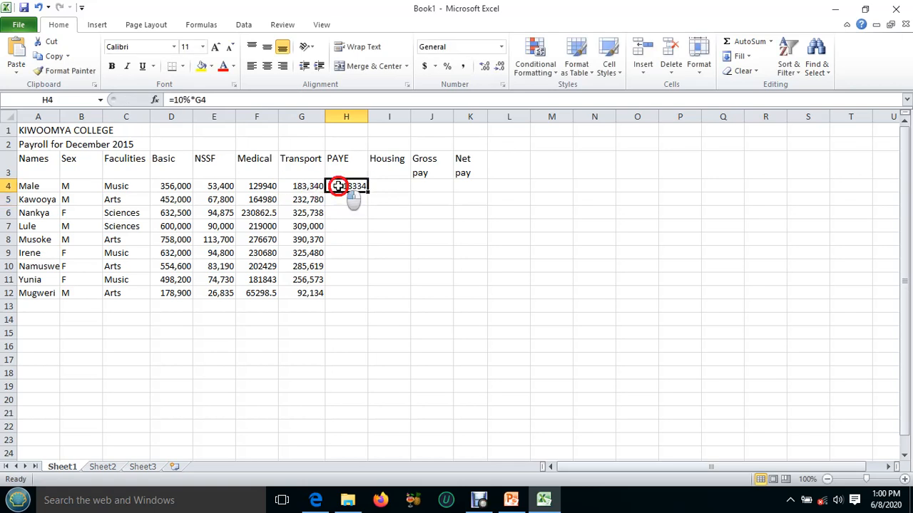
drag(368, 192, 376, 298)
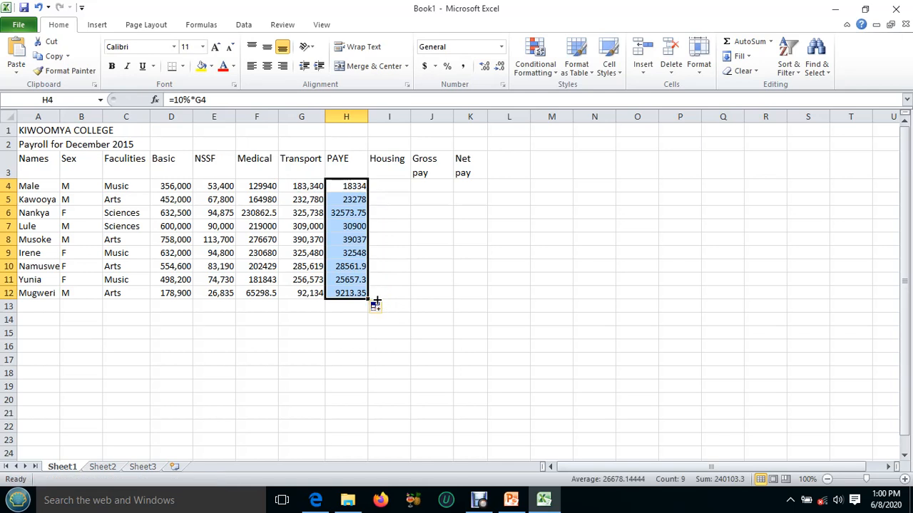
Enter the Housing formula =H4+E4 in I4 and fill it down to I12.
click(381, 185)
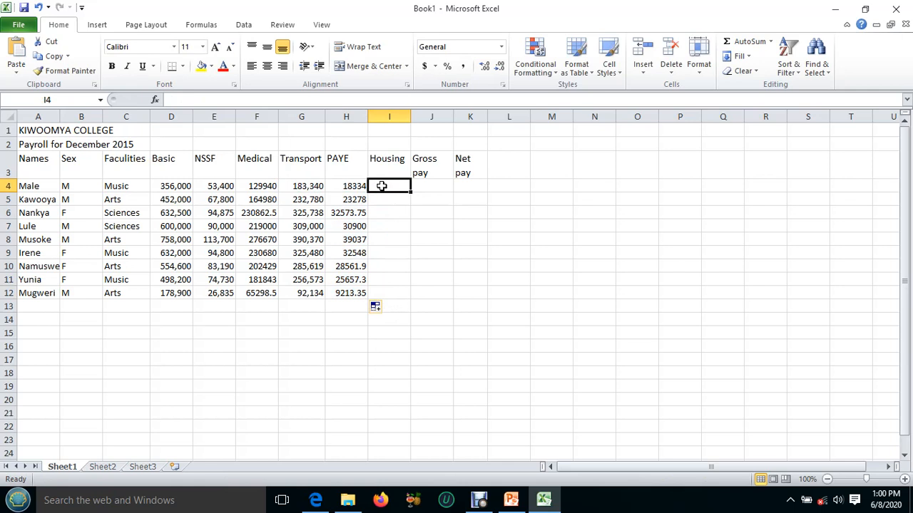
text(=)
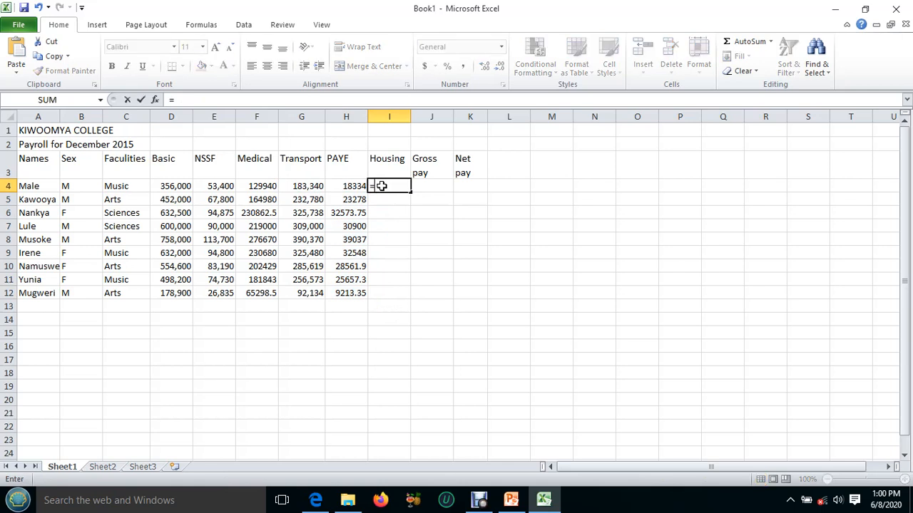
click(355, 186)
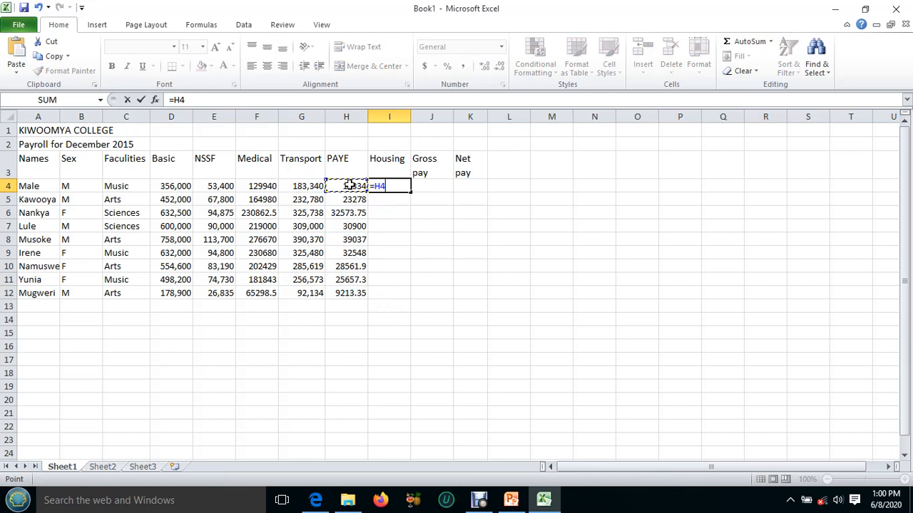
text(+)
click(221, 187)
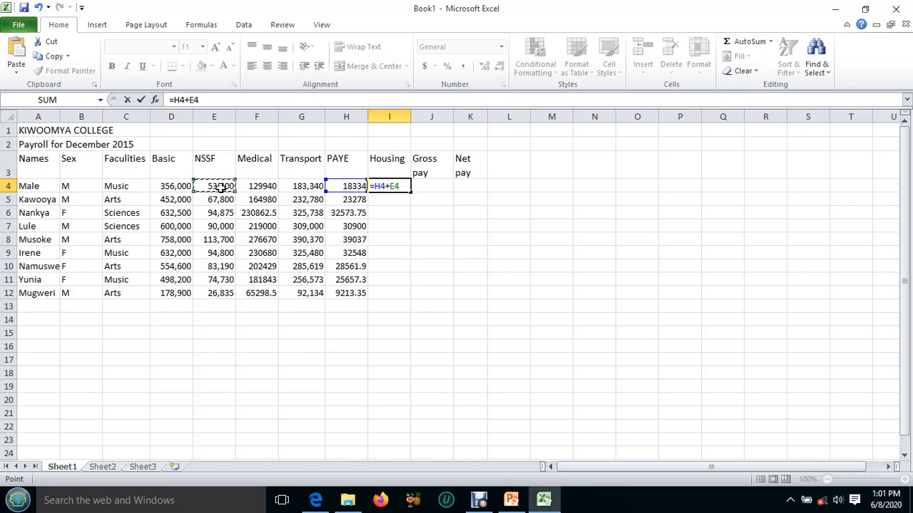
key(Return)
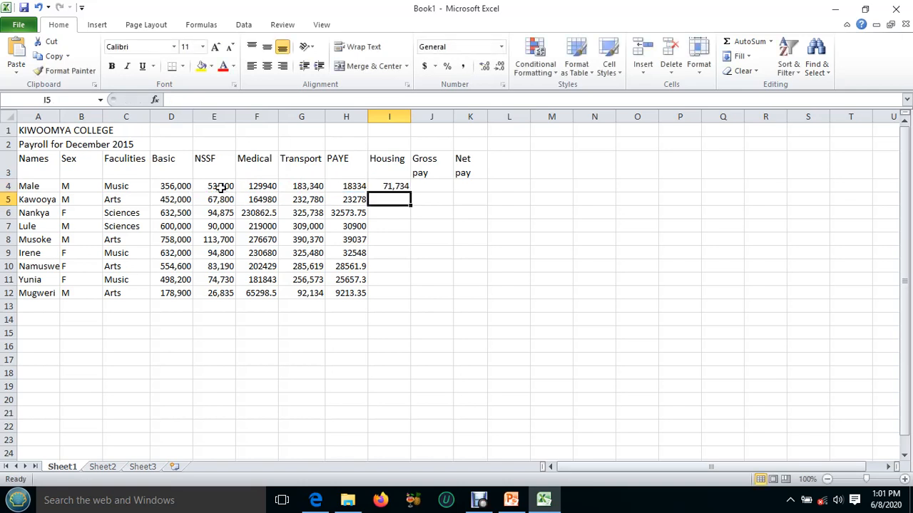
click(385, 185)
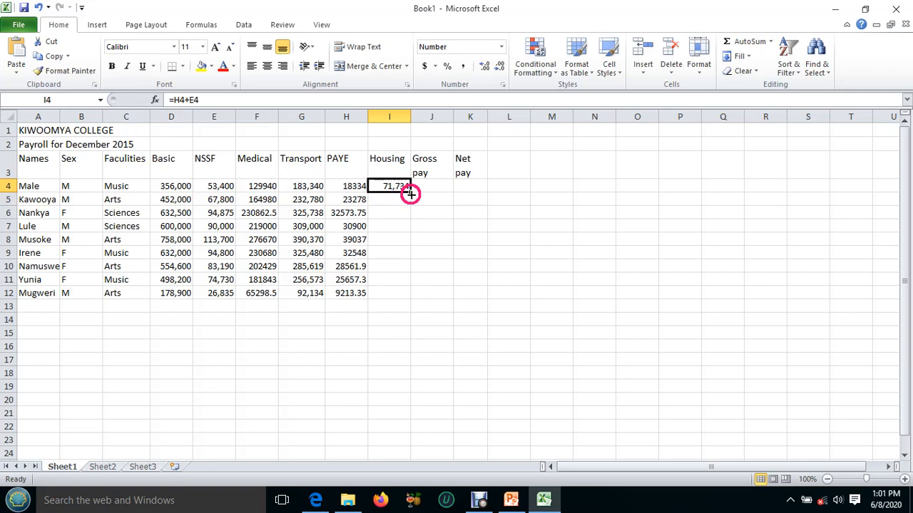
drag(411, 194, 414, 295)
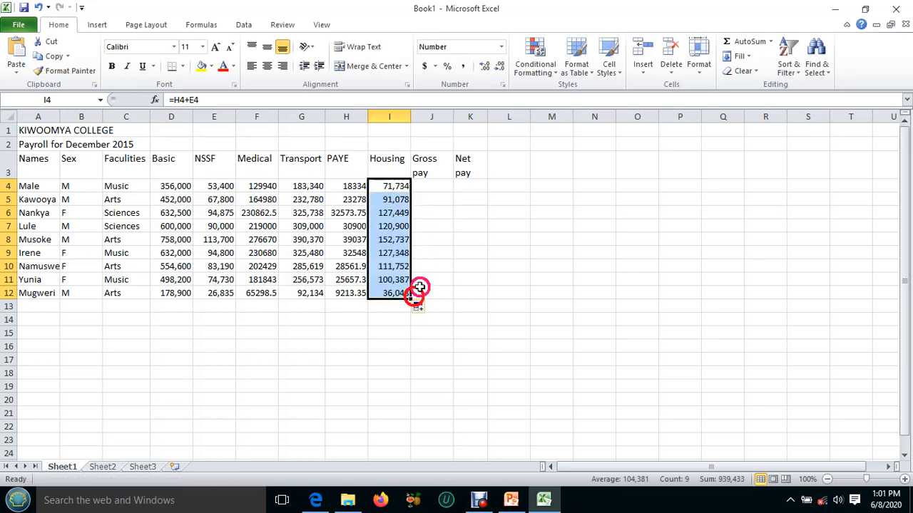
Following the Gross pay rule in the lesson PDF, enter =D4+F4+G4+I4 in J4 and fill it down to J12.
click(432, 187)
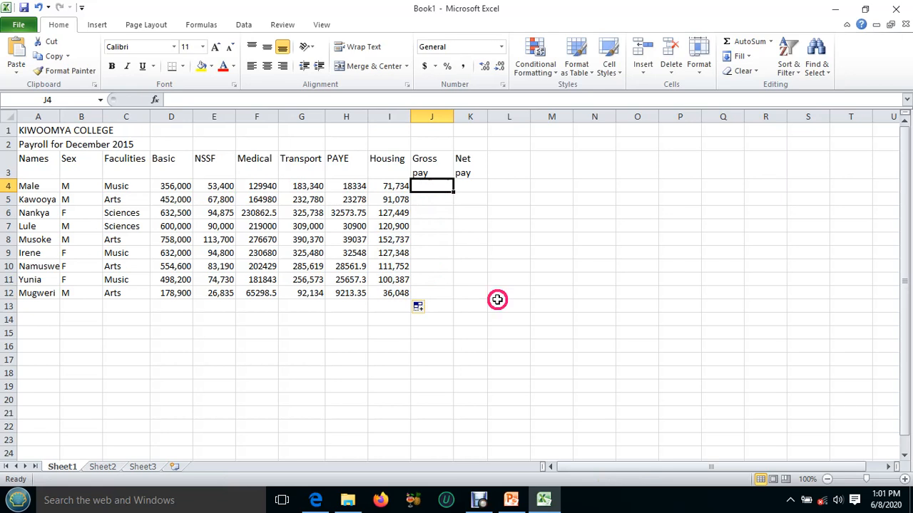
click(550, 503)
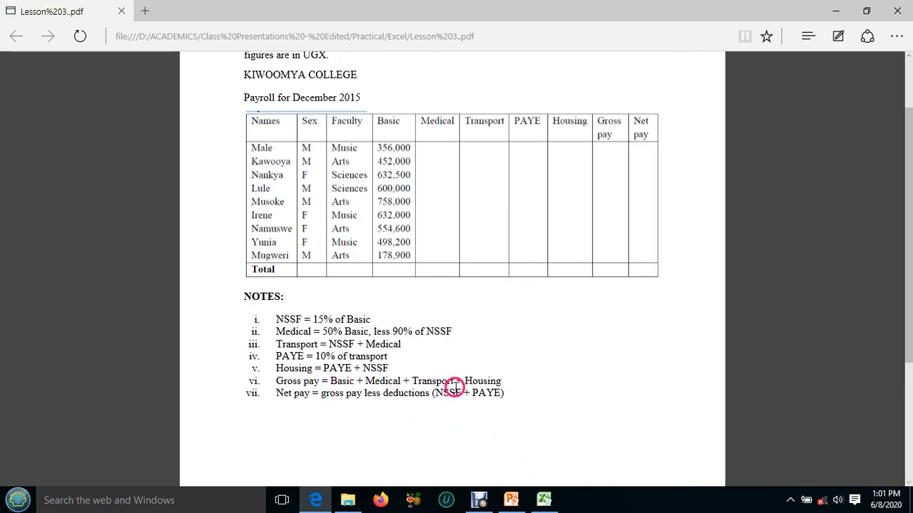
click(544, 500)
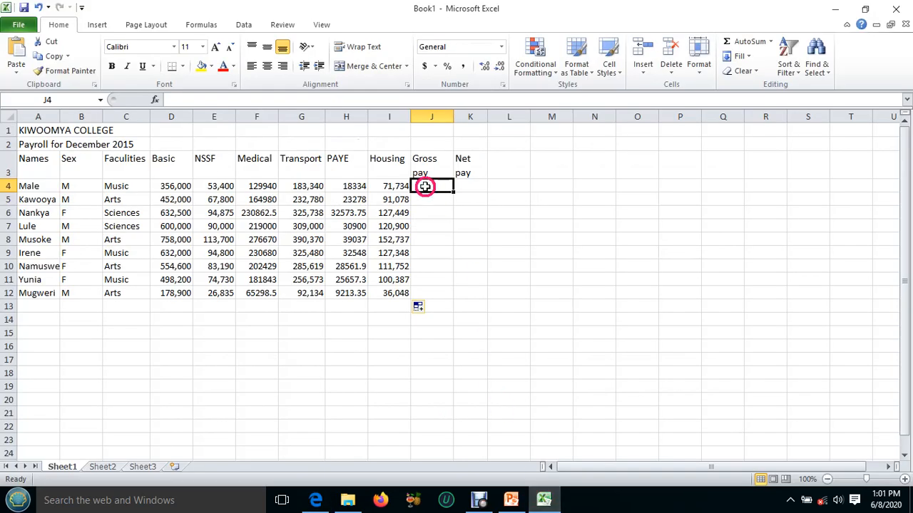
text(=)
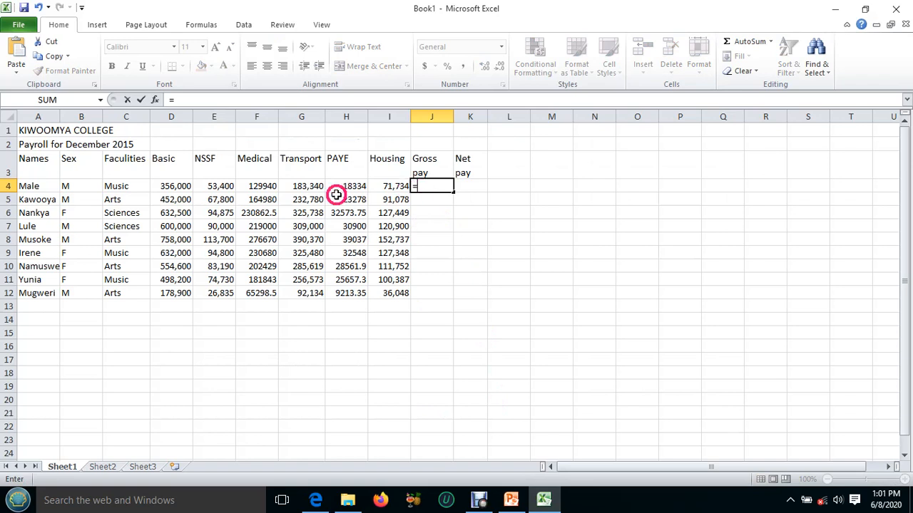
click(174, 185)
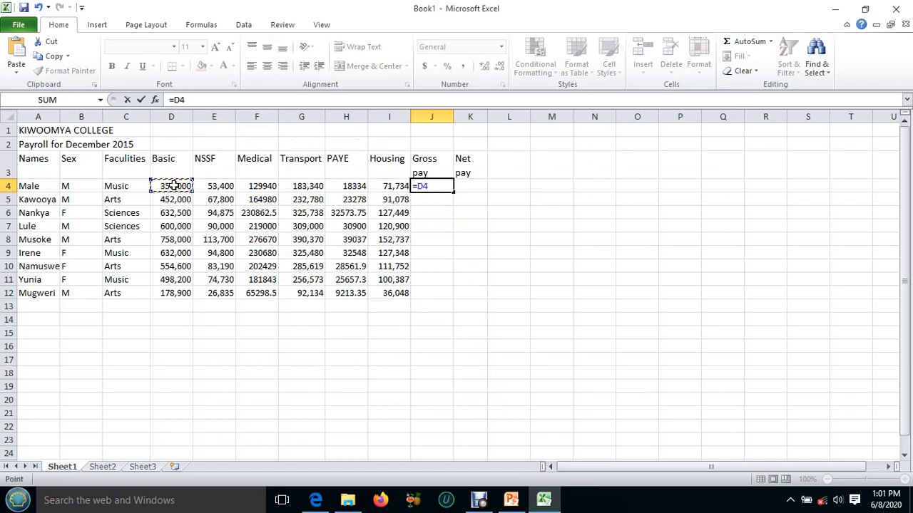
text(+)
click(258, 185)
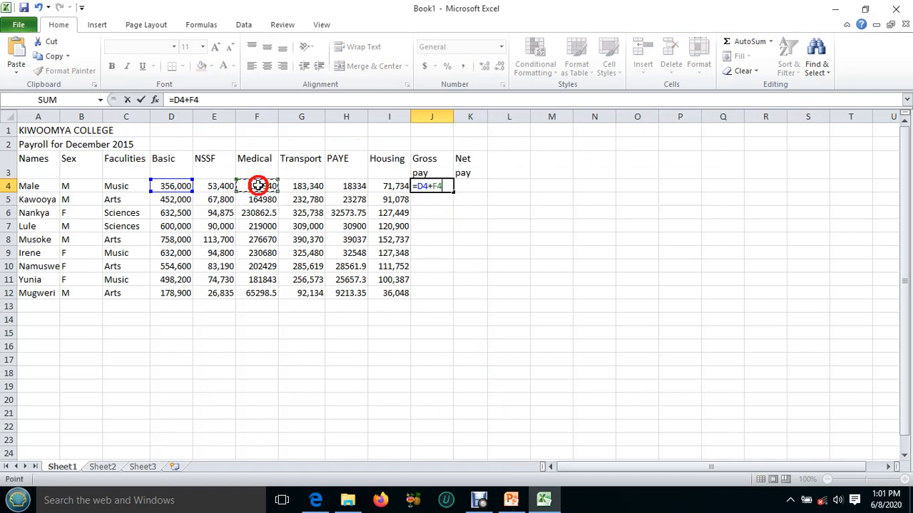
text(+)
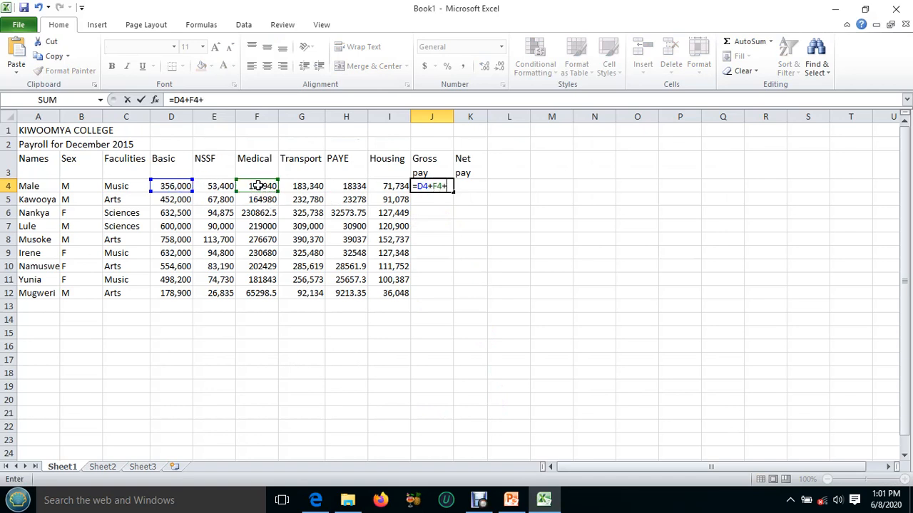
click(308, 185)
click(308, 186)
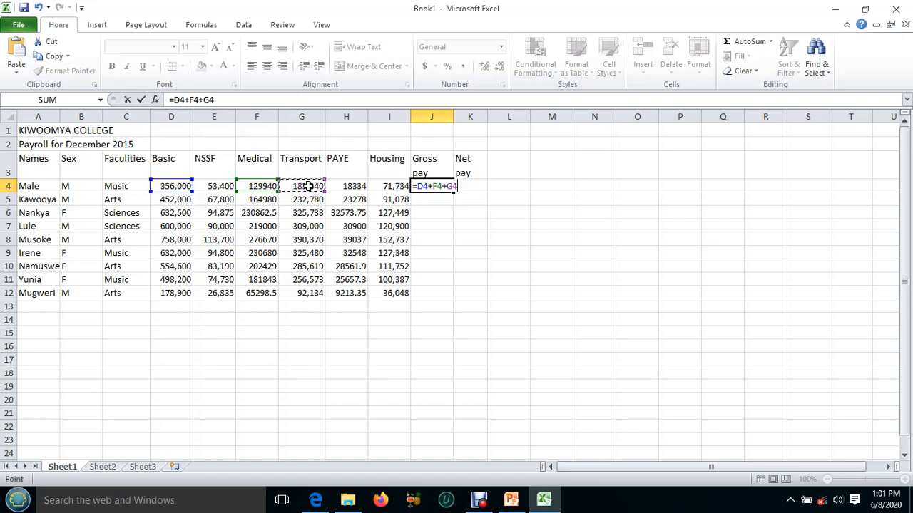
text(+)
click(391, 185)
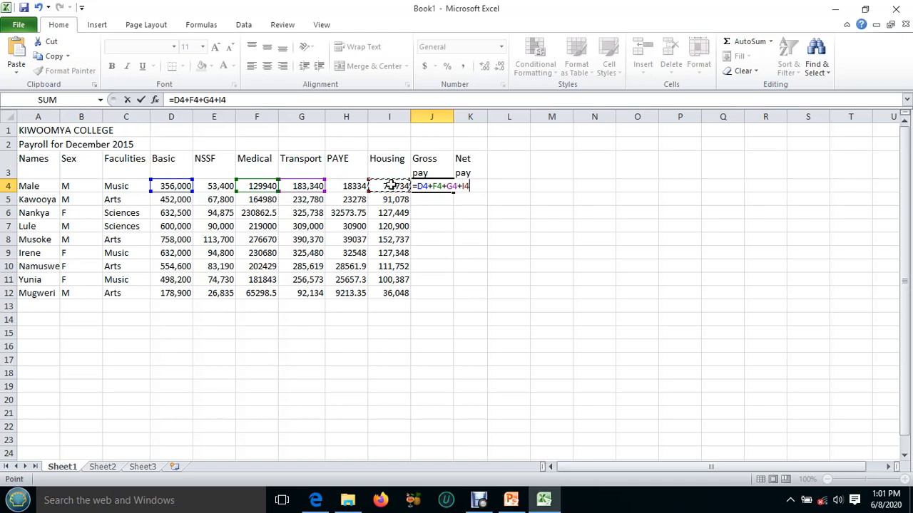
key(Return)
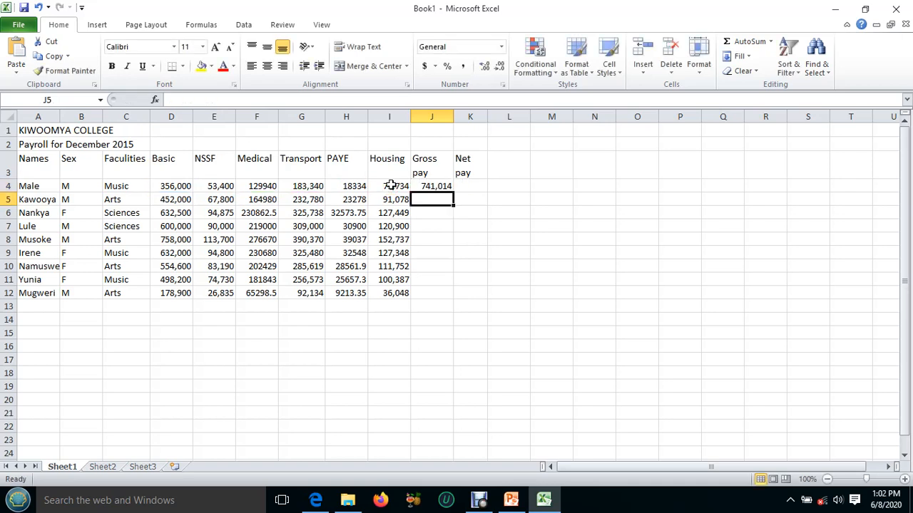
click(424, 187)
drag(454, 193, 452, 292)
Following the Net pay rule in the lesson PDF, enter =J4-(E4+H4) in K4.
click(474, 184)
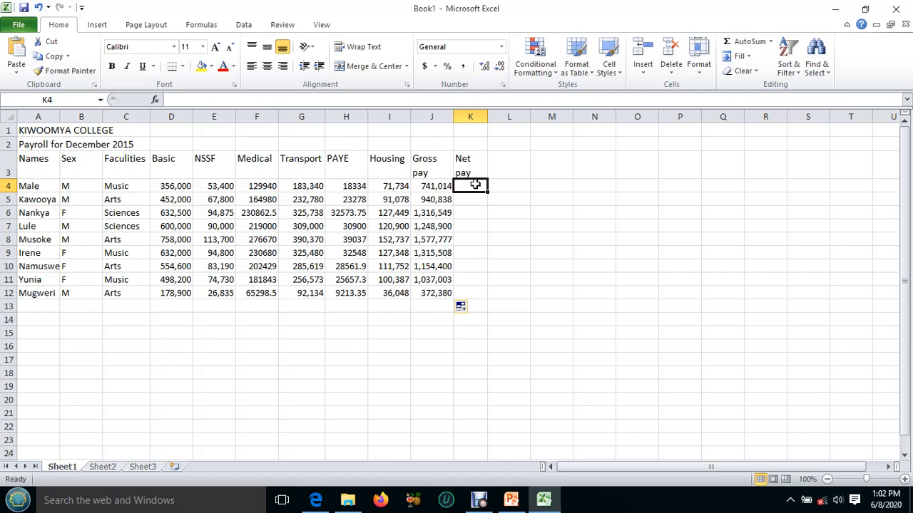
click(545, 501)
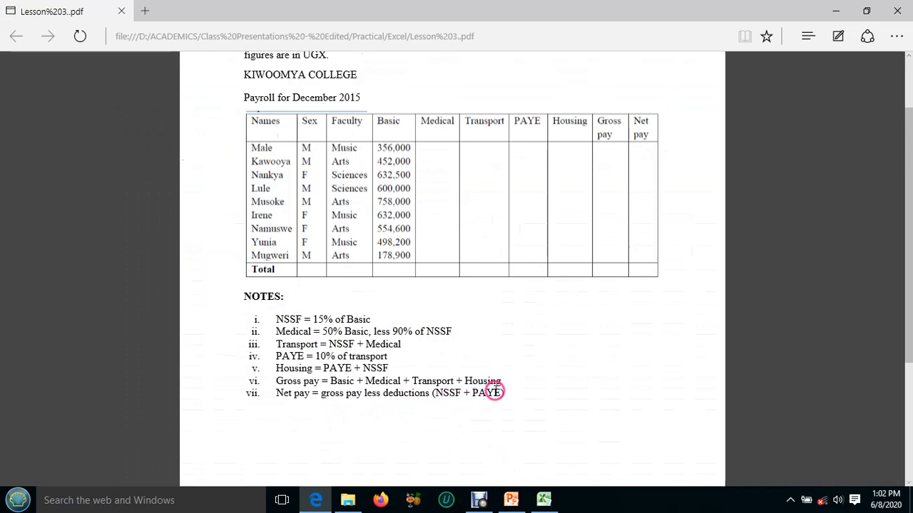
click(543, 500)
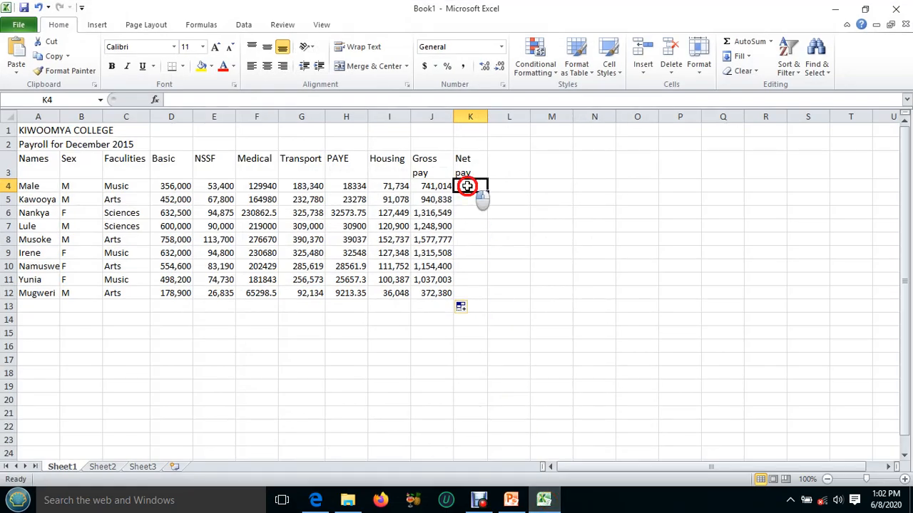
text(=)
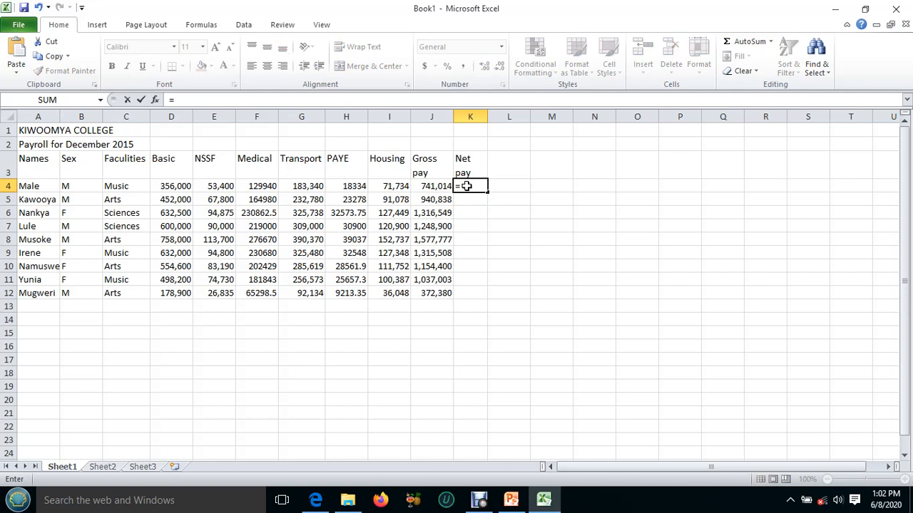
click(431, 189)
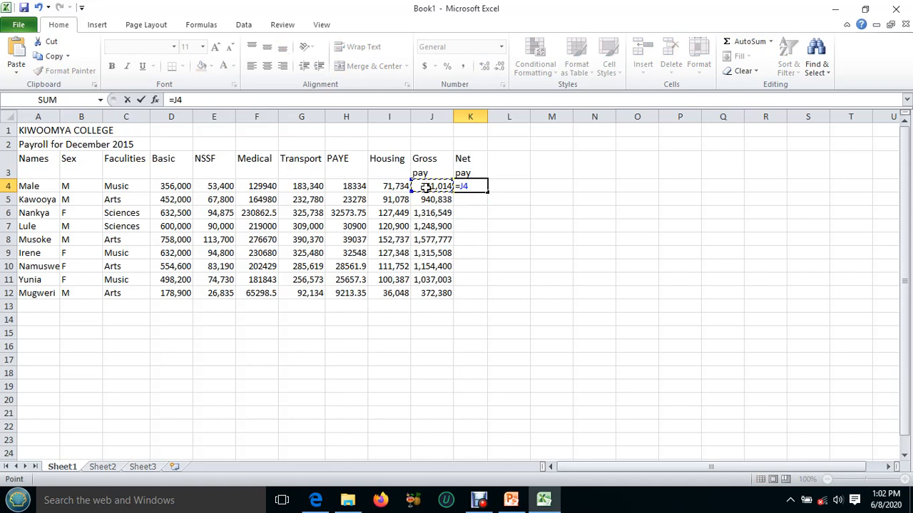
text(-)
text(()
click(216, 187)
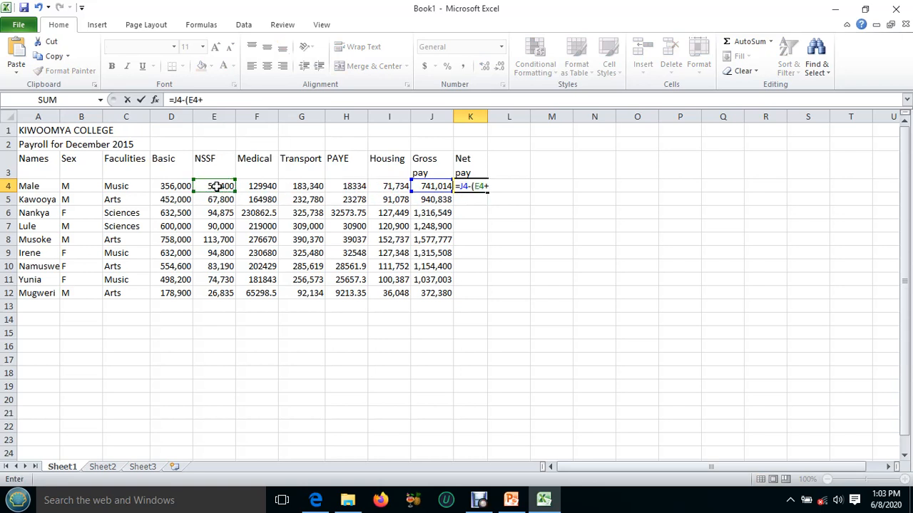
click(343, 186)
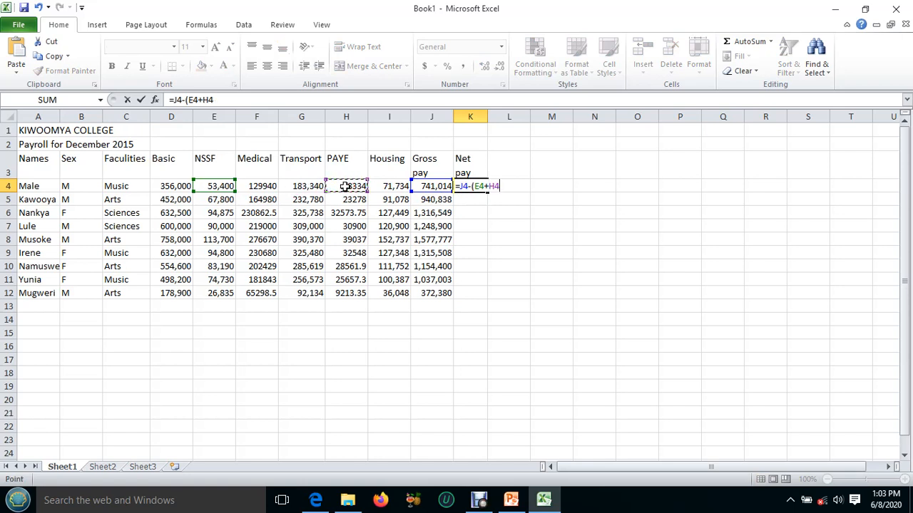
text())
key(Return)
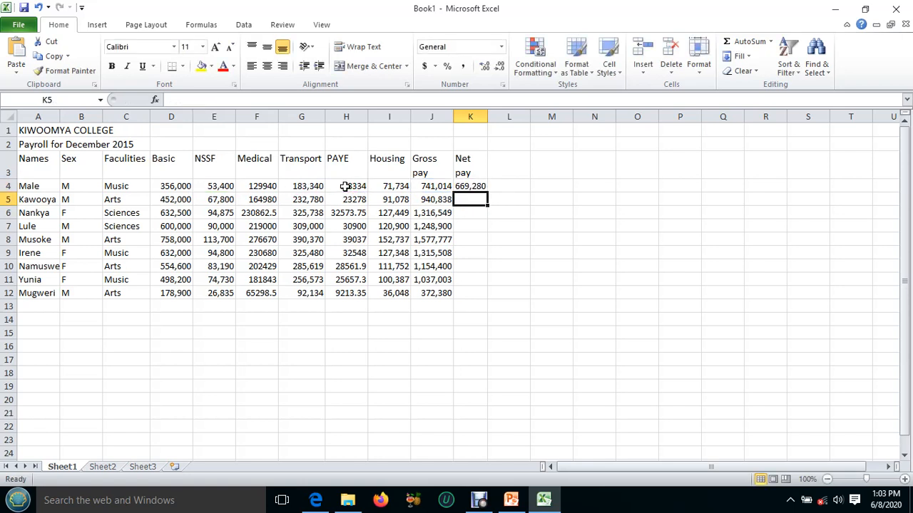
Fill the Net pay formula from K4 down to K12 and widen column K enough to show its full values.
click(465, 186)
drag(486, 191, 491, 294)
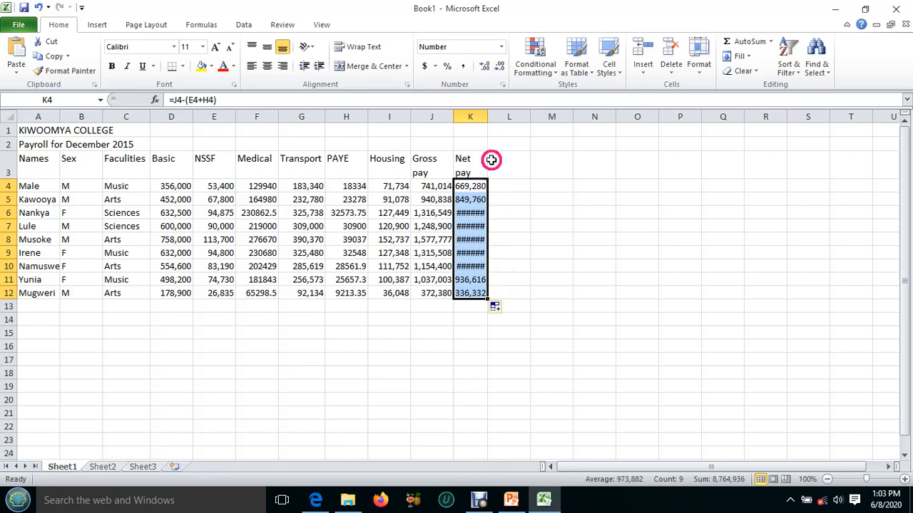
drag(488, 115, 496, 116)
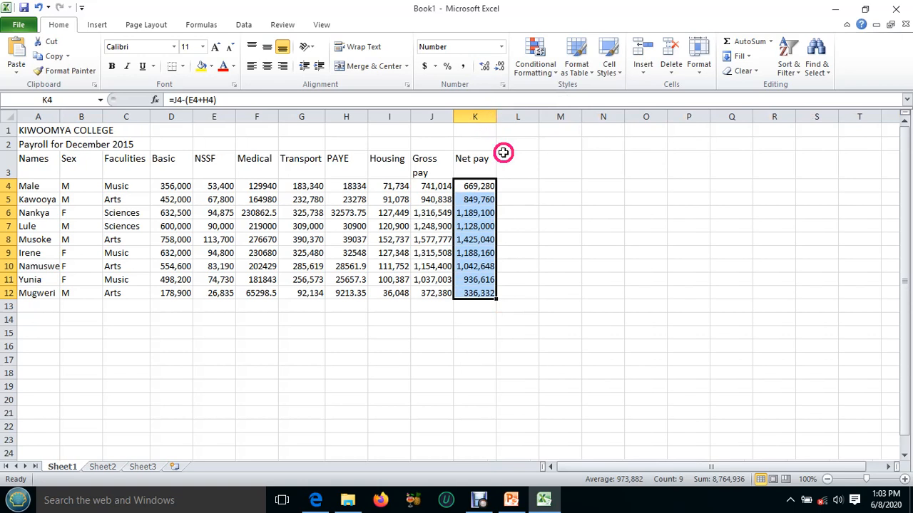
click(510, 199)
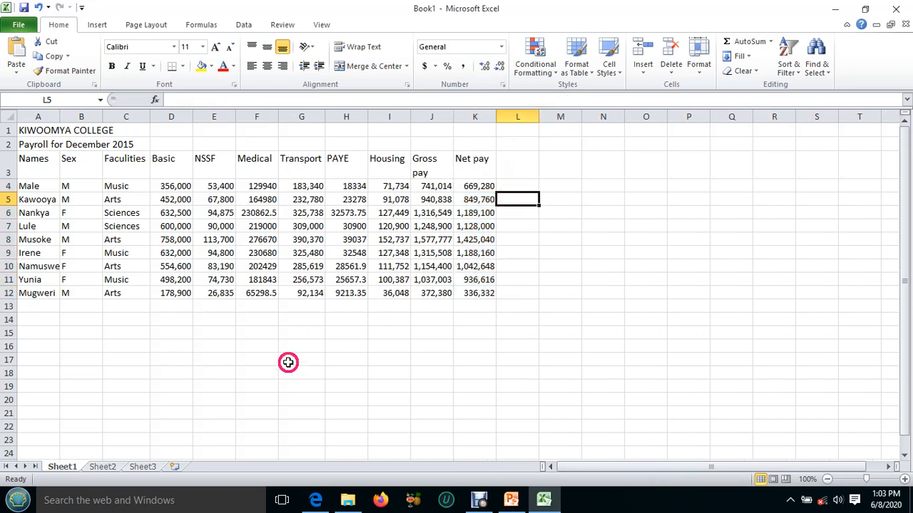
Check the table layout in the lesson PDF and enter the row label Total in A13 of the workbook.
click(319, 501)
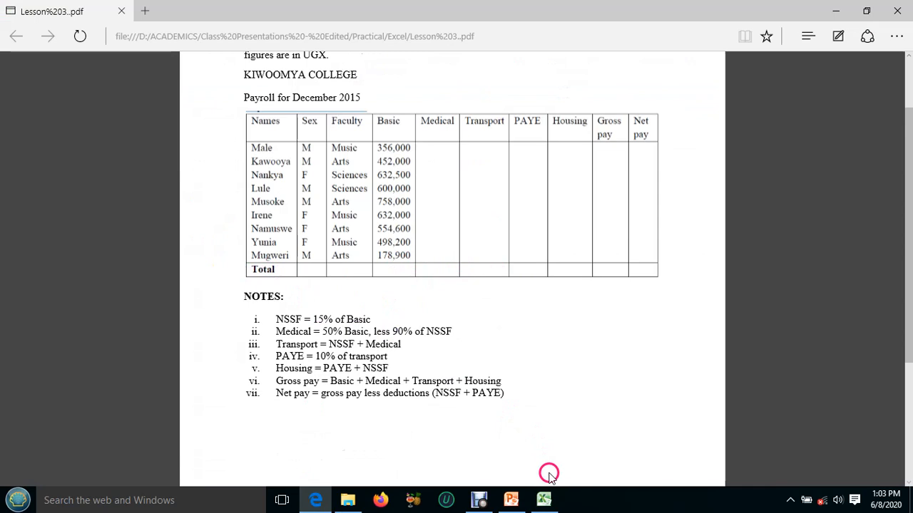
click(545, 497)
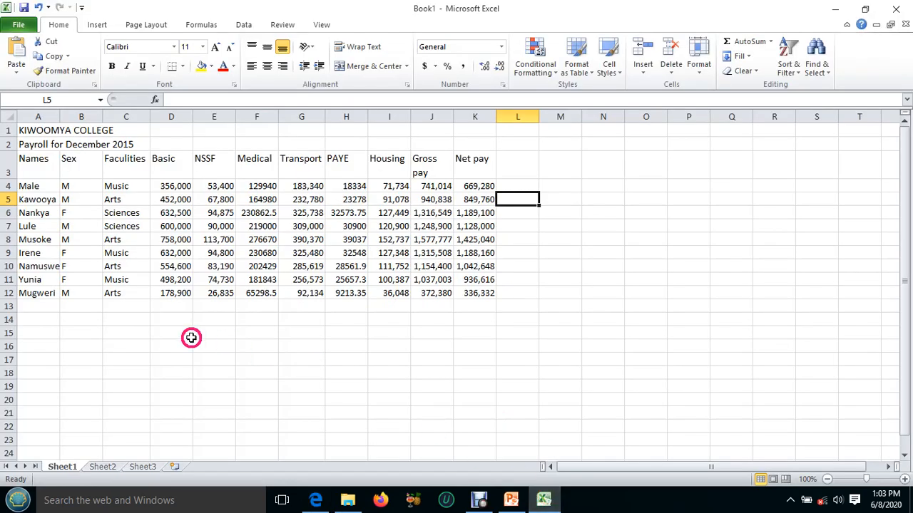
click(33, 307)
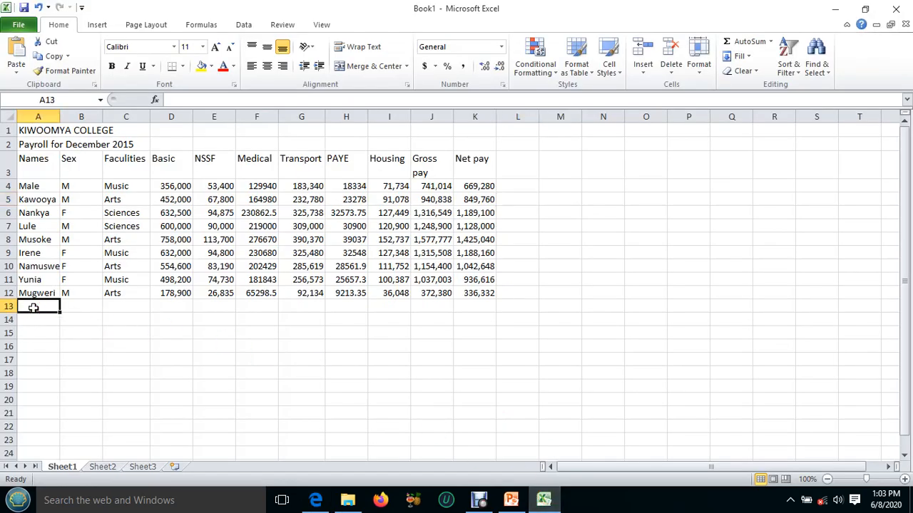
text(T)
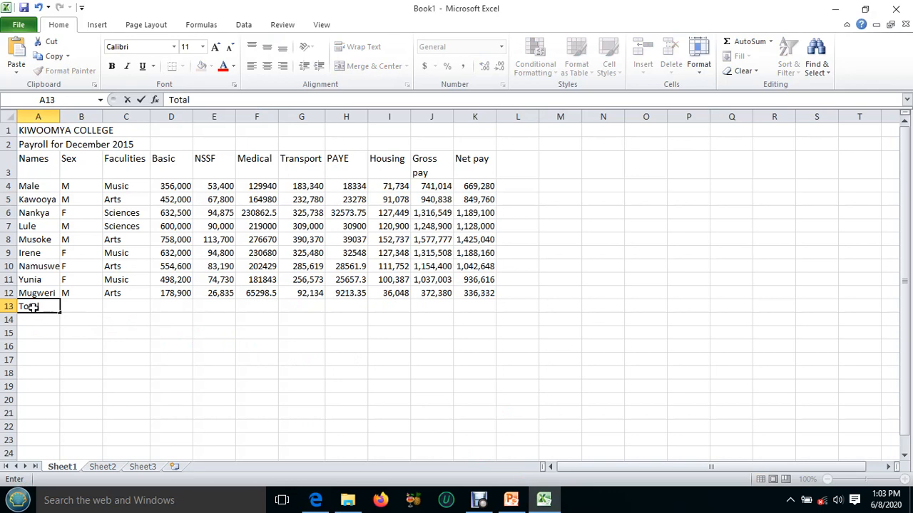
text(otal)
Enter =D4+D5+D6+D7+D8+D9+D10+D11+D12 in D13 and fill it across the Total row to K13.
click(168, 306)
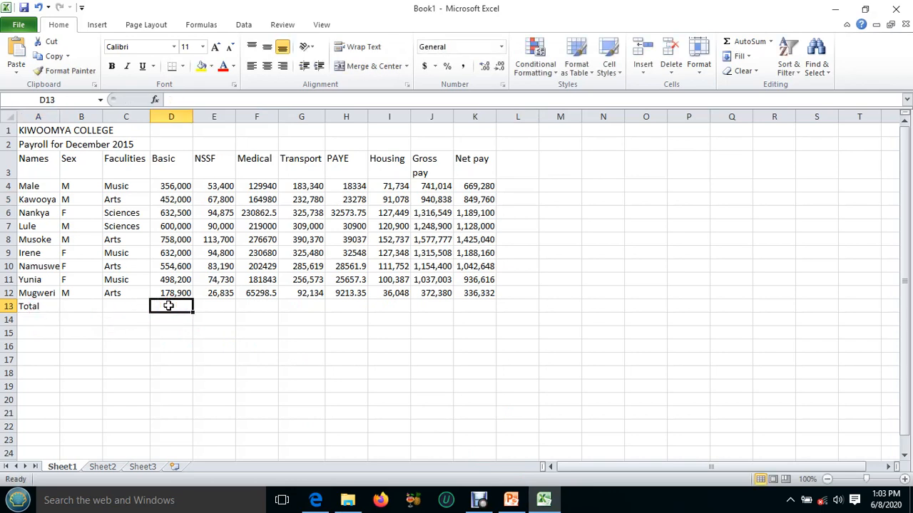
text(=)
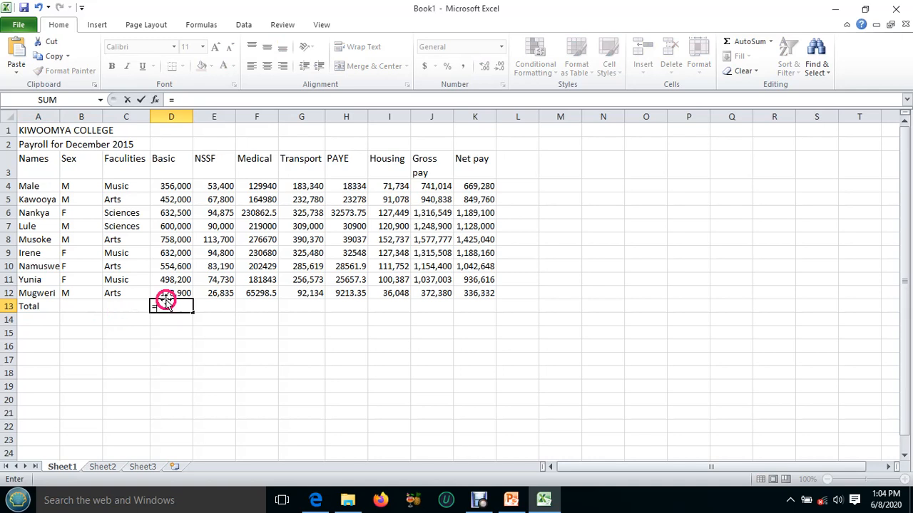
click(177, 186)
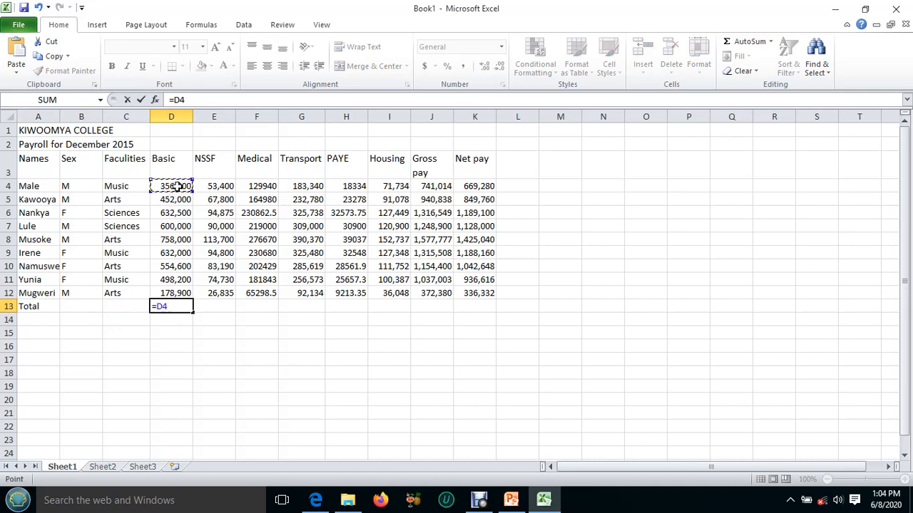
text(+)
click(178, 200)
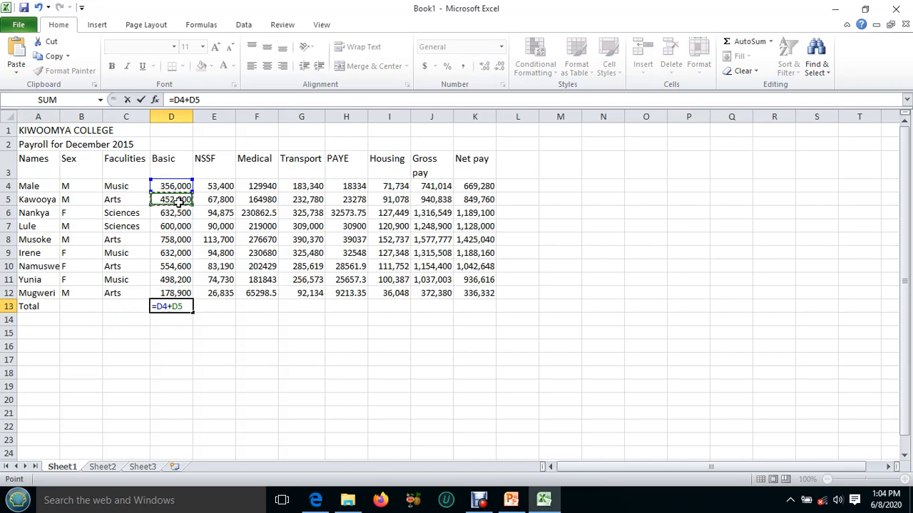
text(+)
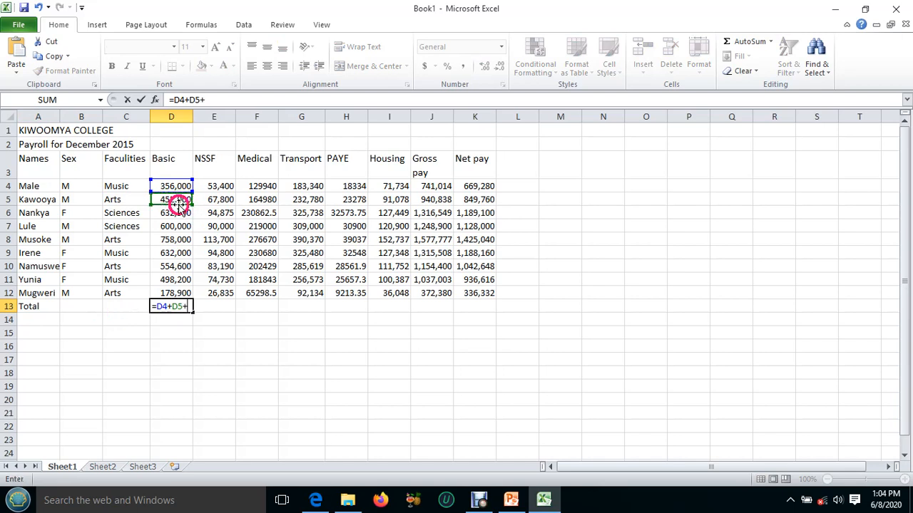
click(176, 212)
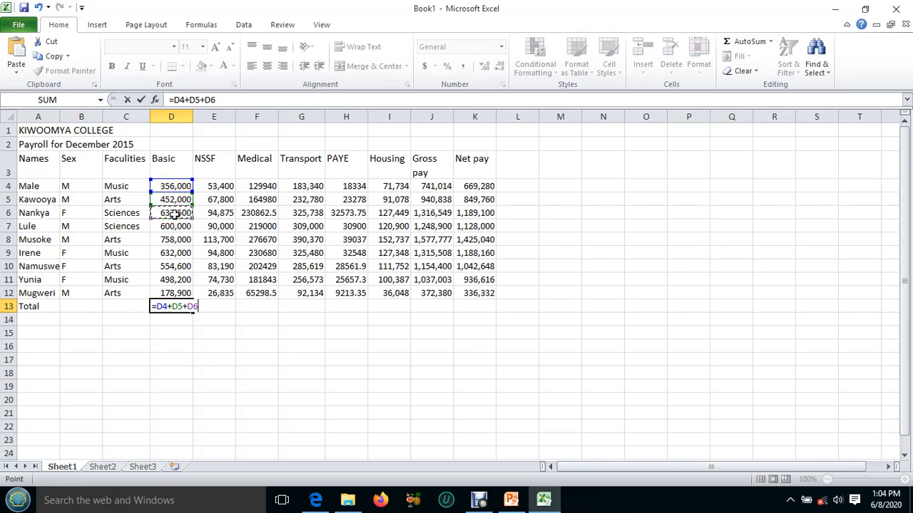
click(174, 226)
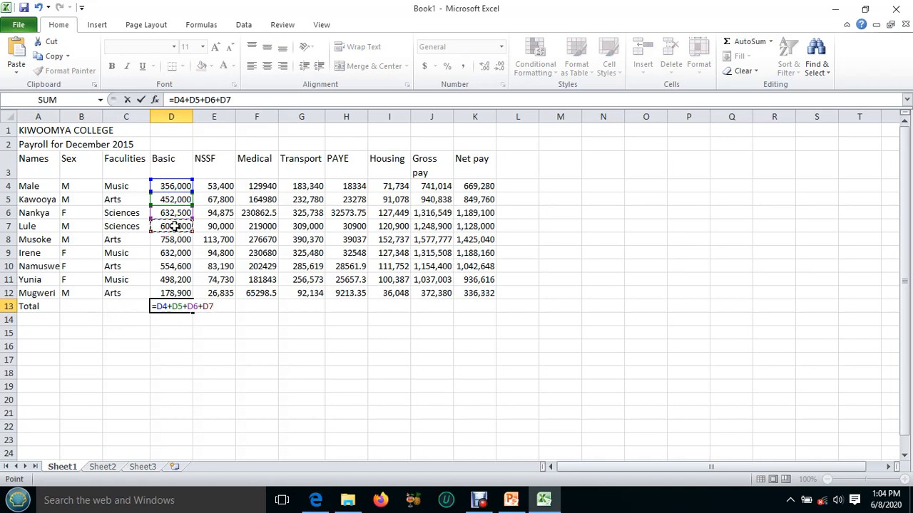
click(172, 239)
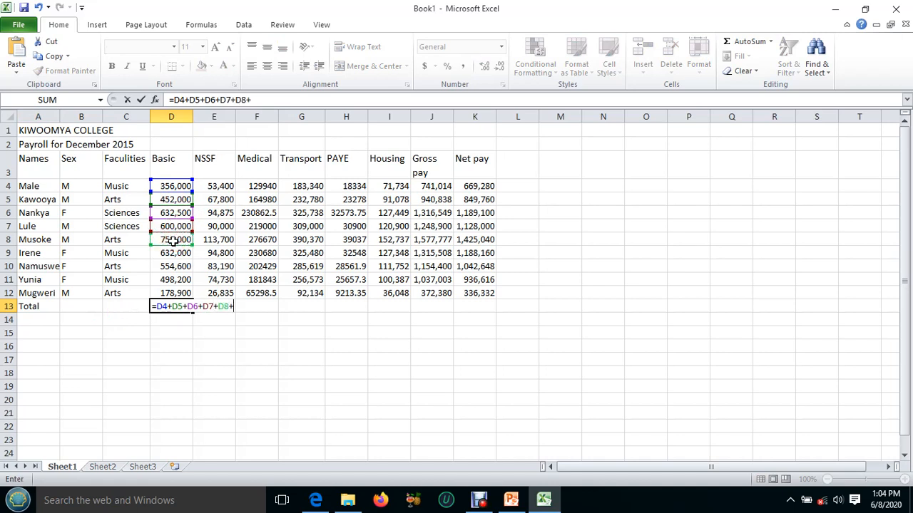
text(+)
click(167, 254)
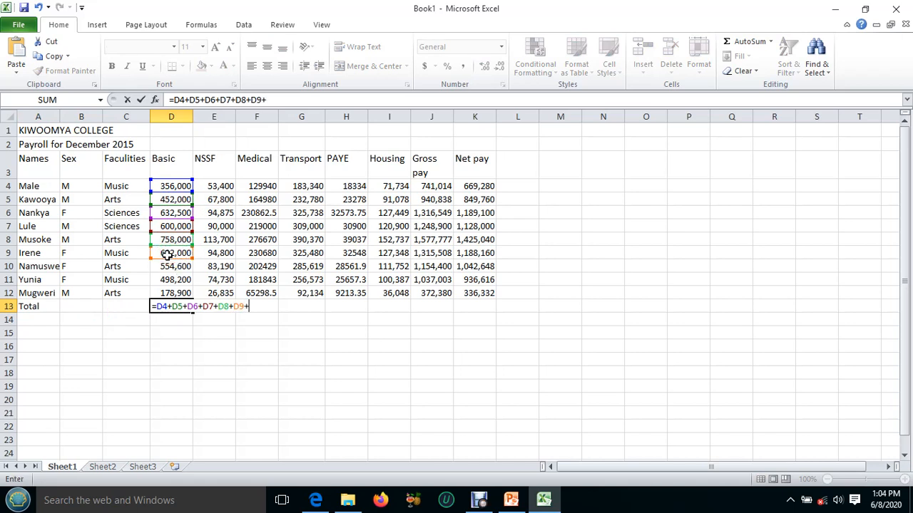
click(169, 265)
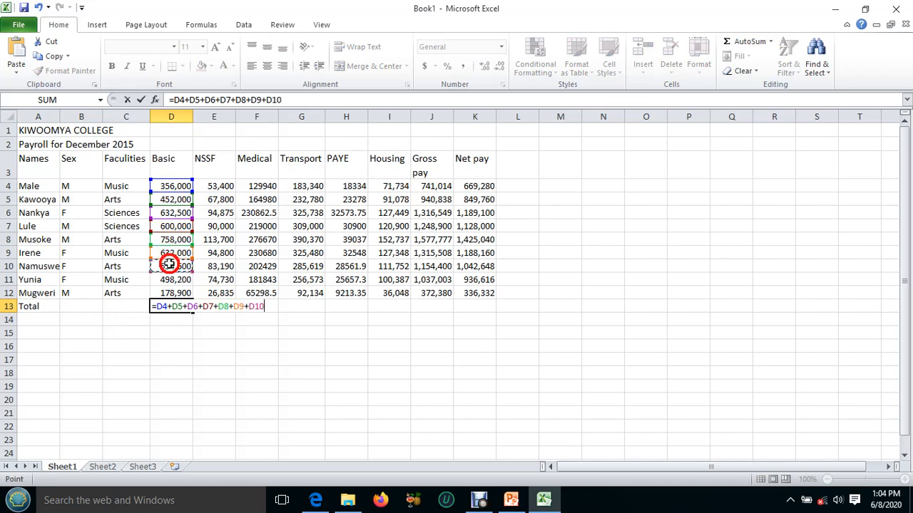
text(+)
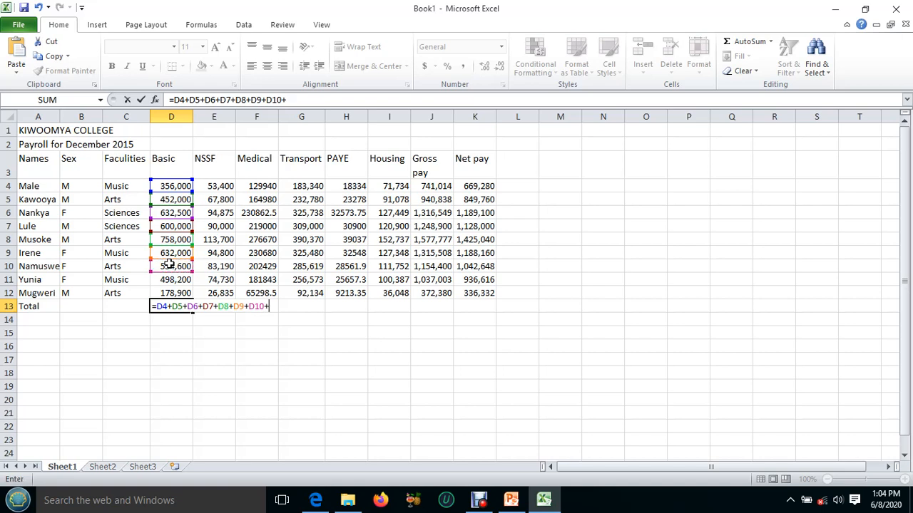
click(175, 280)
text(+)
click(174, 292)
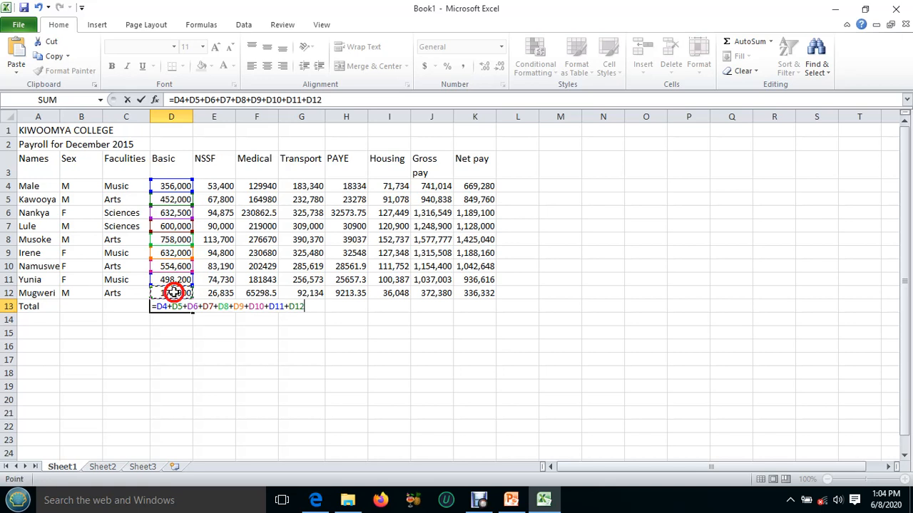
key(Return)
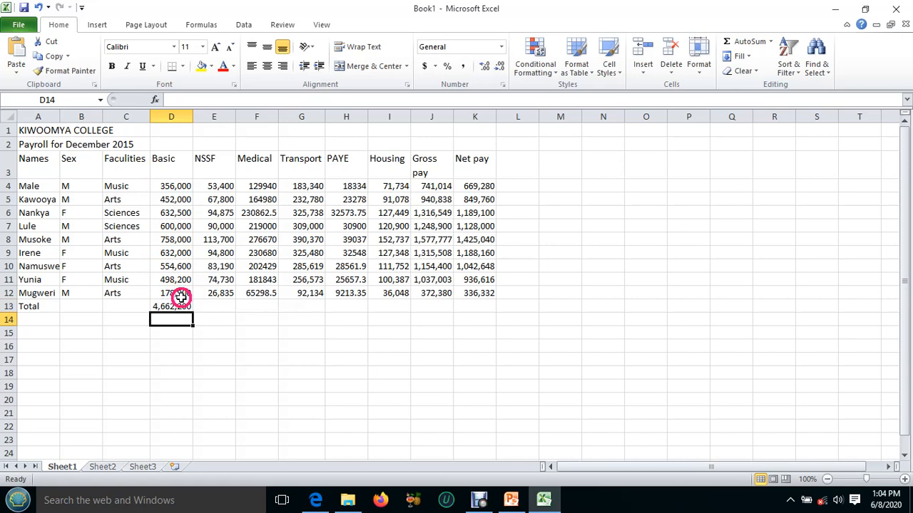
click(174, 307)
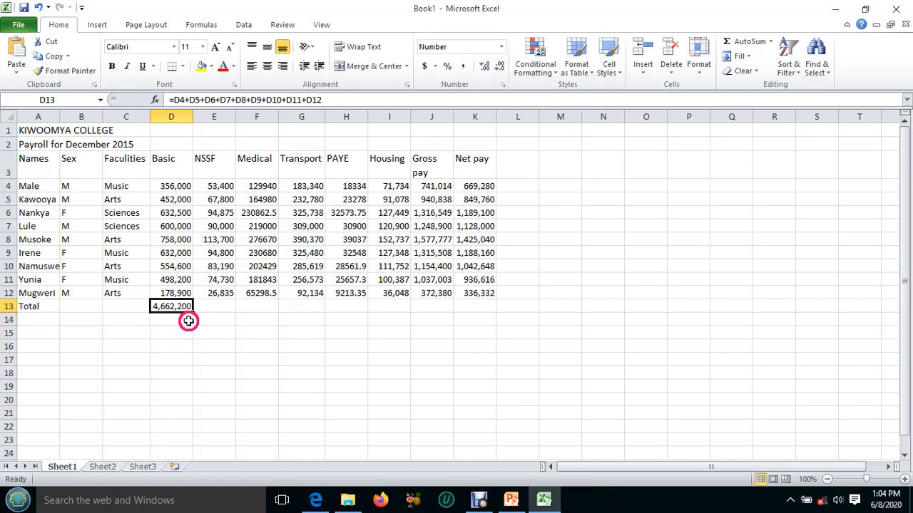
drag(192, 312, 477, 310)
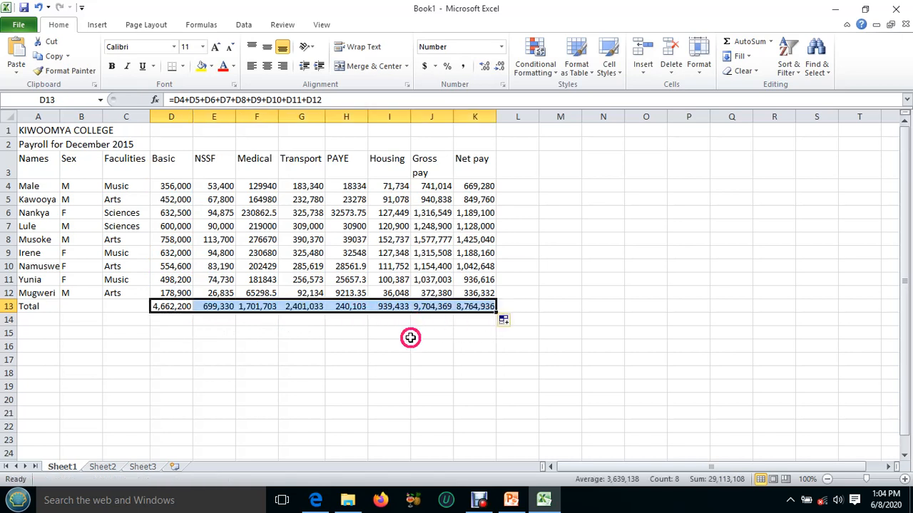